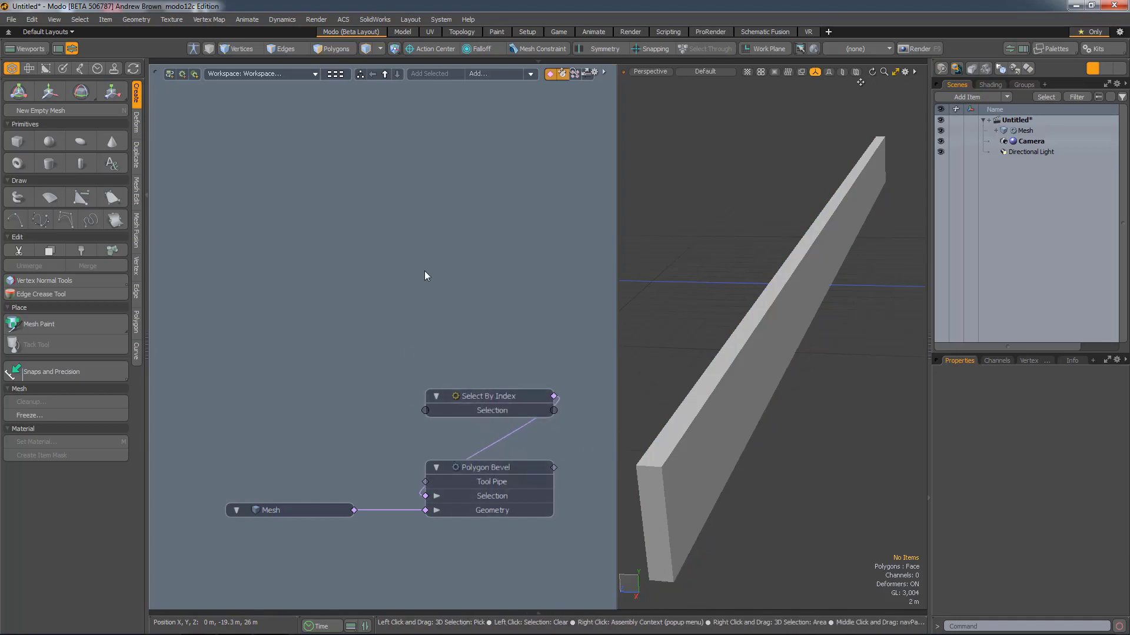
- Add an Int Range Merge node beside the Mesh node and wire its Output into Select By Index's Selection
left_click(499, 74)
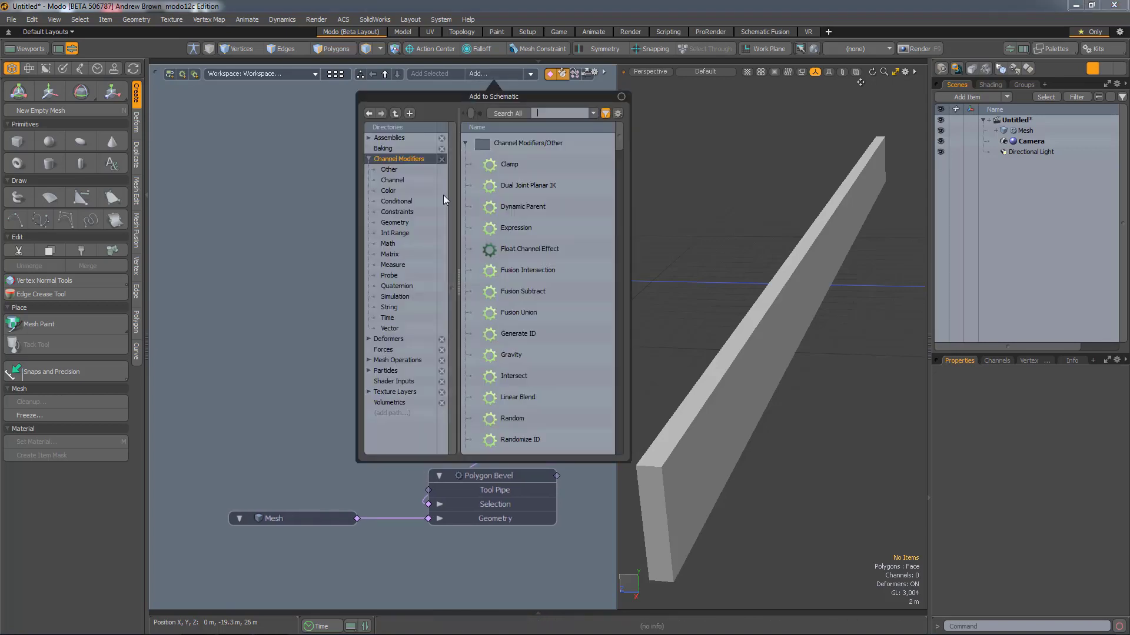
type("int")
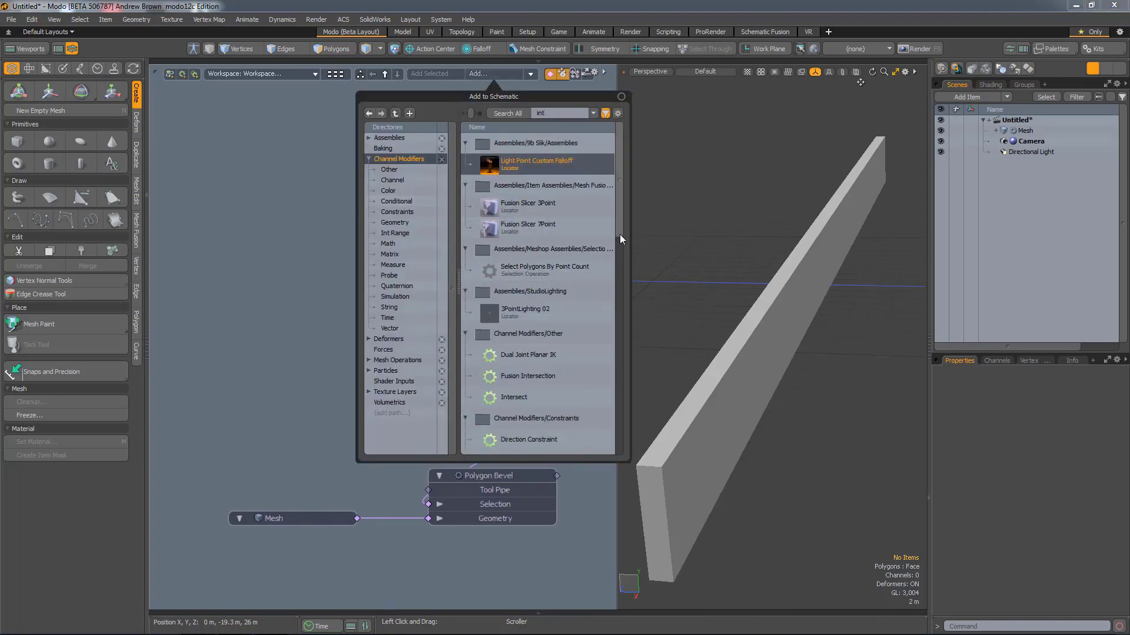
left_click_drag(619, 235, 635, 390)
scroll(561, 358, "down", 2)
double_click(529, 332)
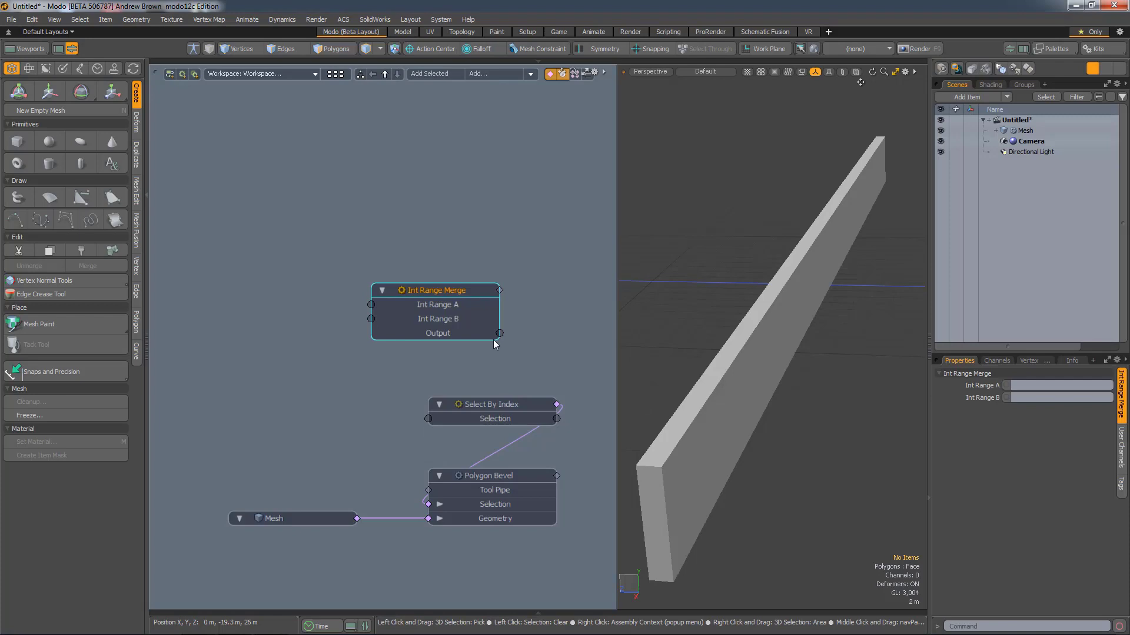
left_click_drag(443, 291, 301, 379)
left_click_drag(357, 418, 428, 419)
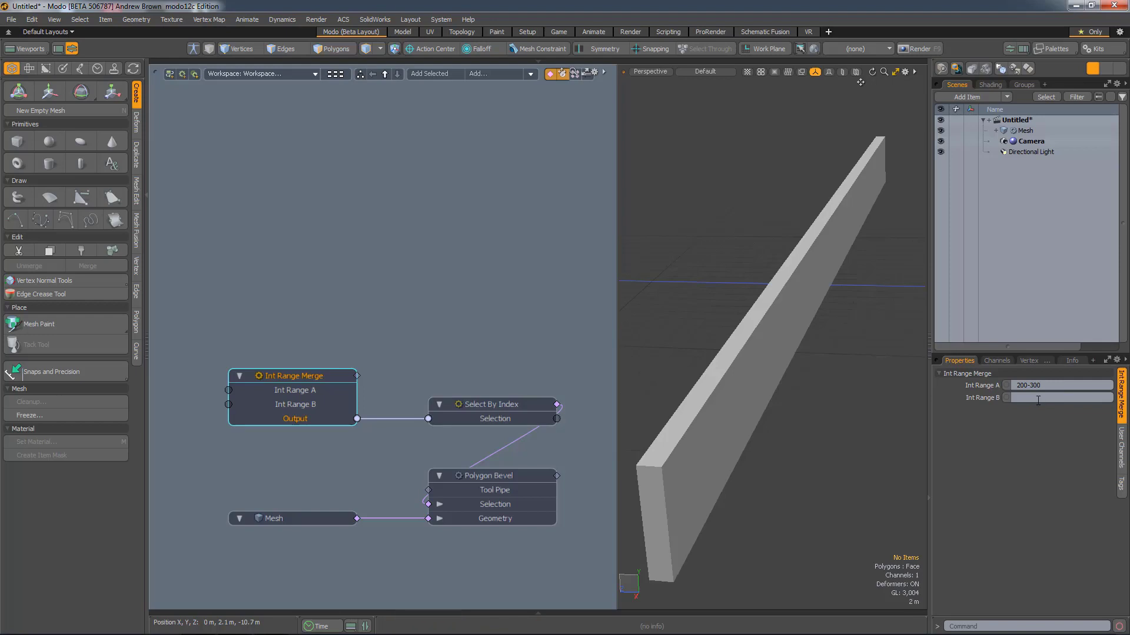
- Set the merge ranges to 200-300 for A and 1-10 for B
left_click(1035, 397)
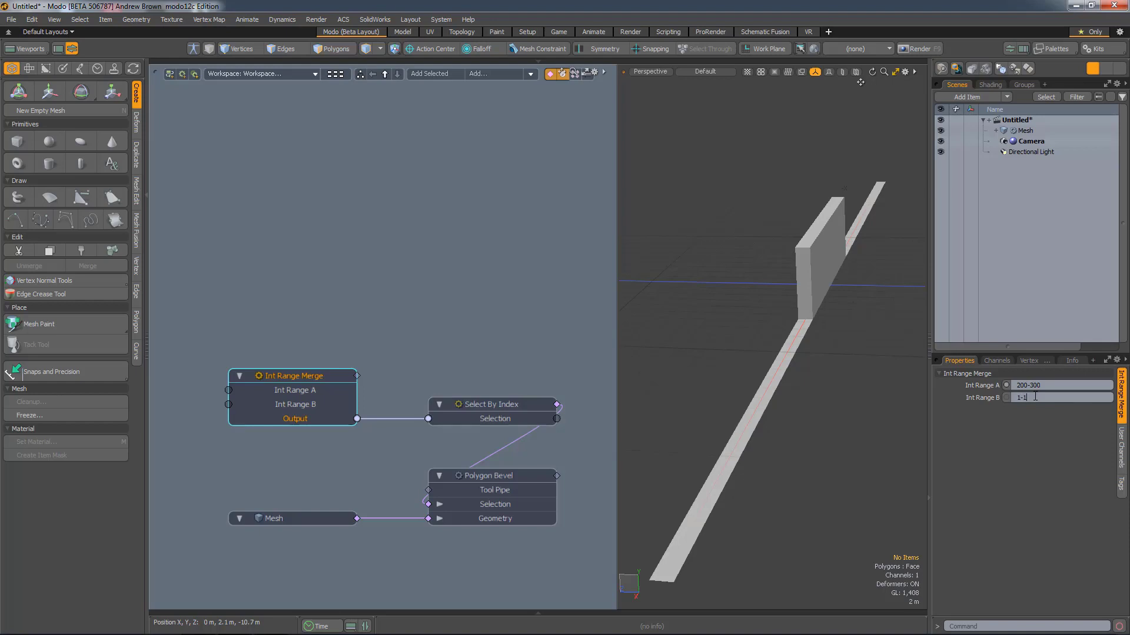
key("Return")
left_click(997, 360)
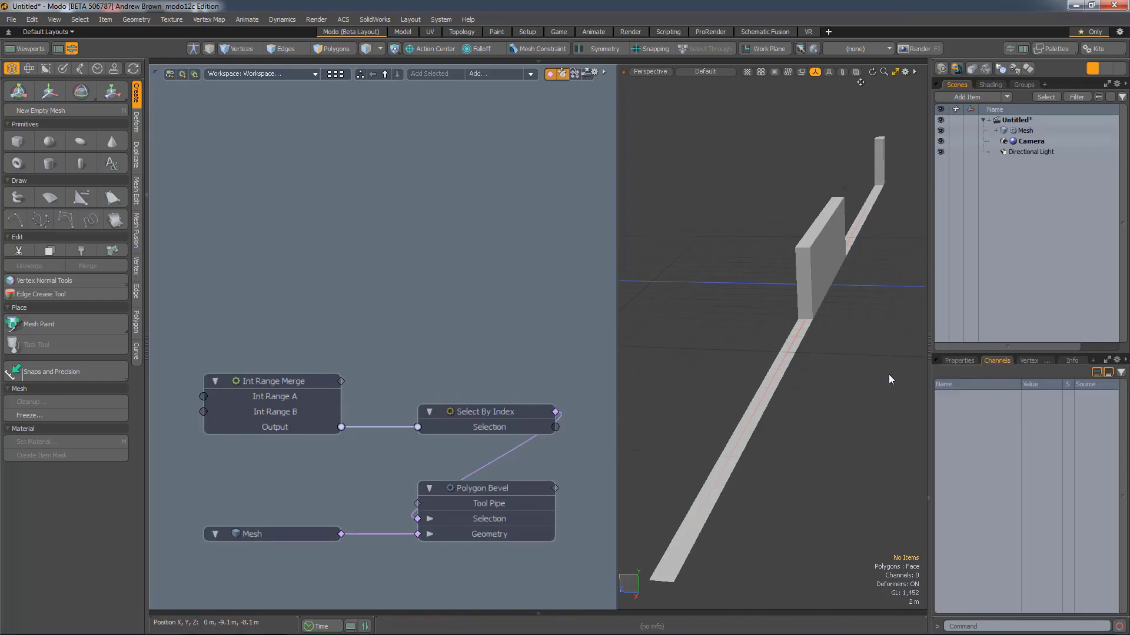
- Add an Int Range Bounds node above Int Range Merge, fed by the Merge Output
left_click(481, 74)
type("i")
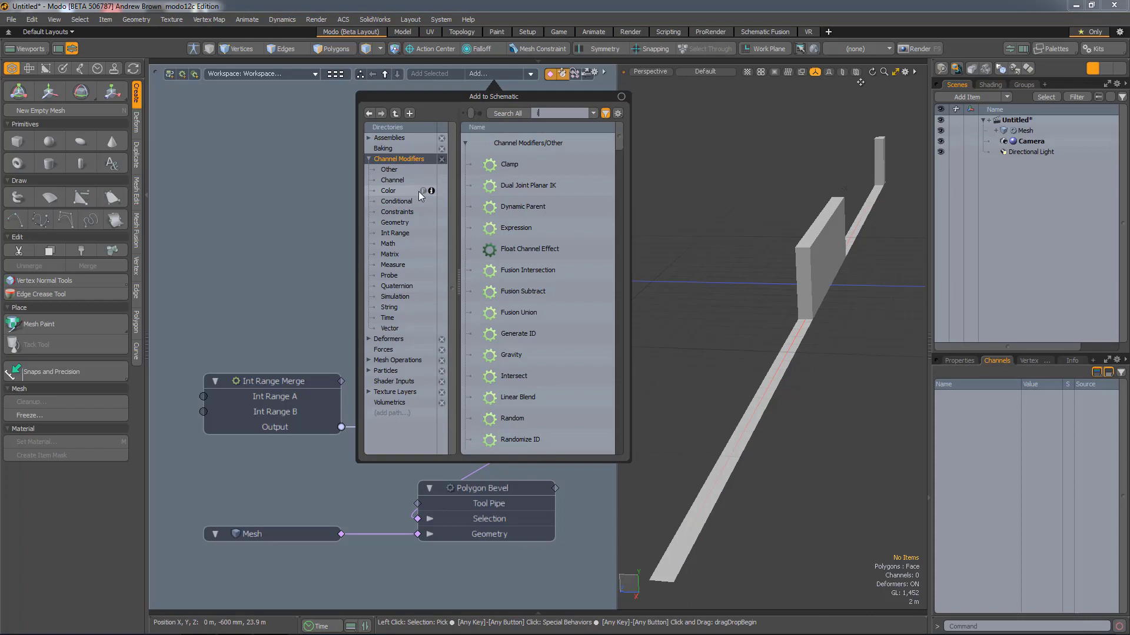
type("nt")
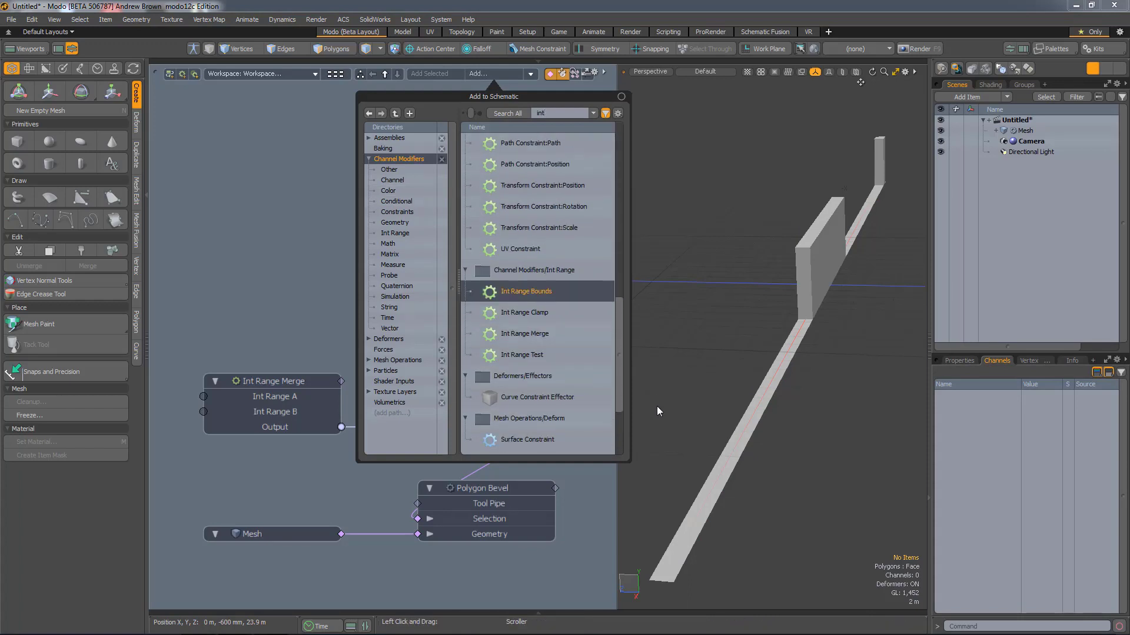
double_click(521, 291)
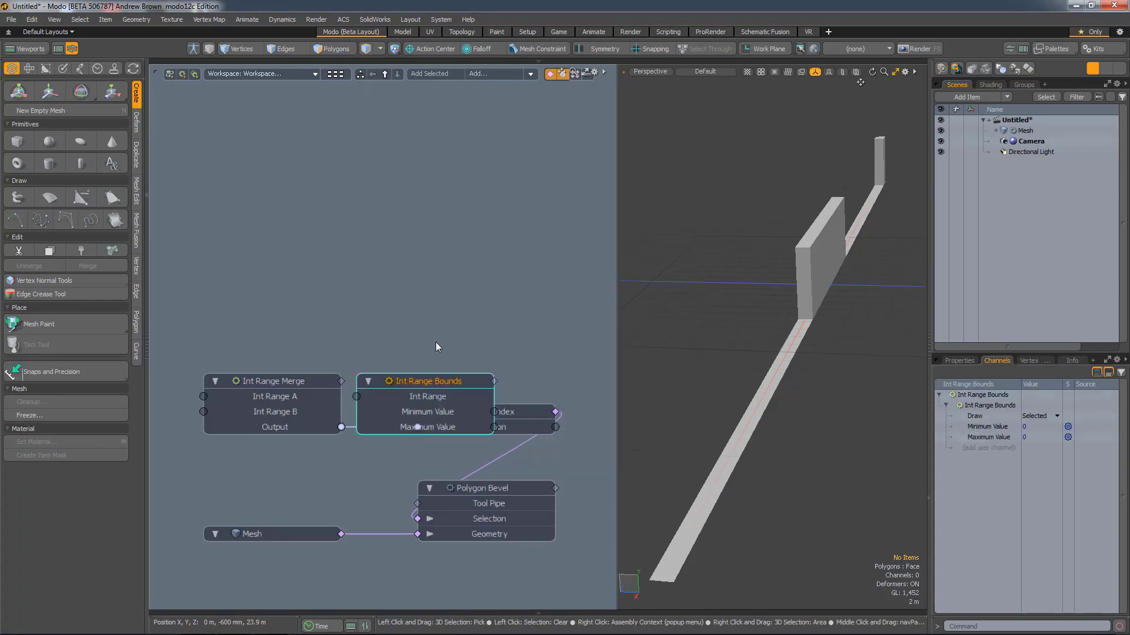
left_click_drag(411, 383, 257, 289)
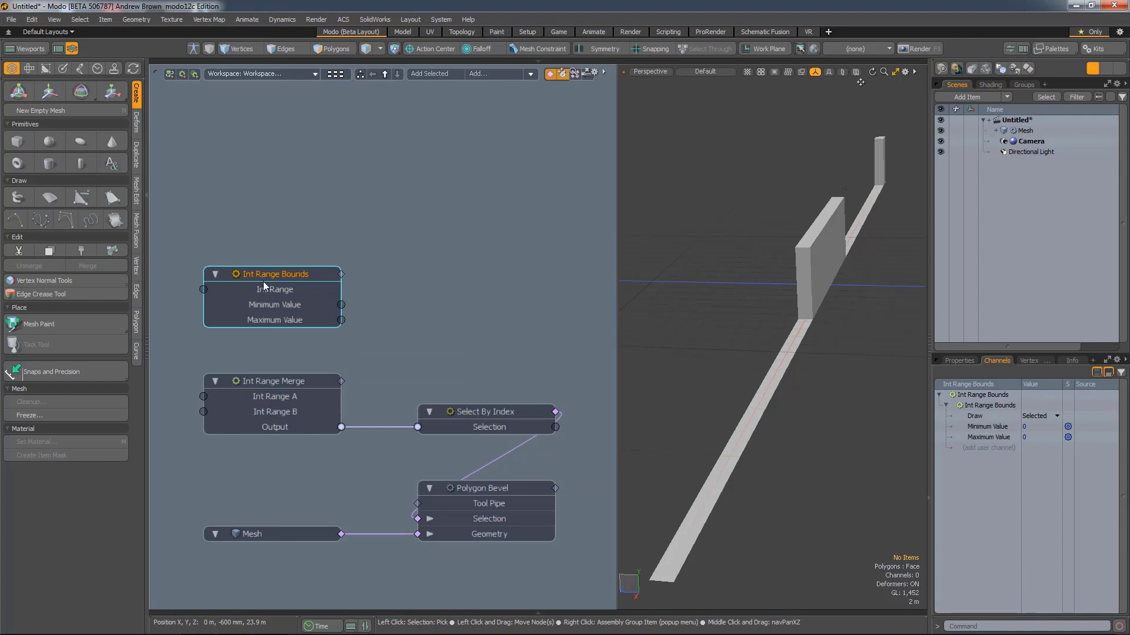
left_click_drag(341, 427, 203, 289)
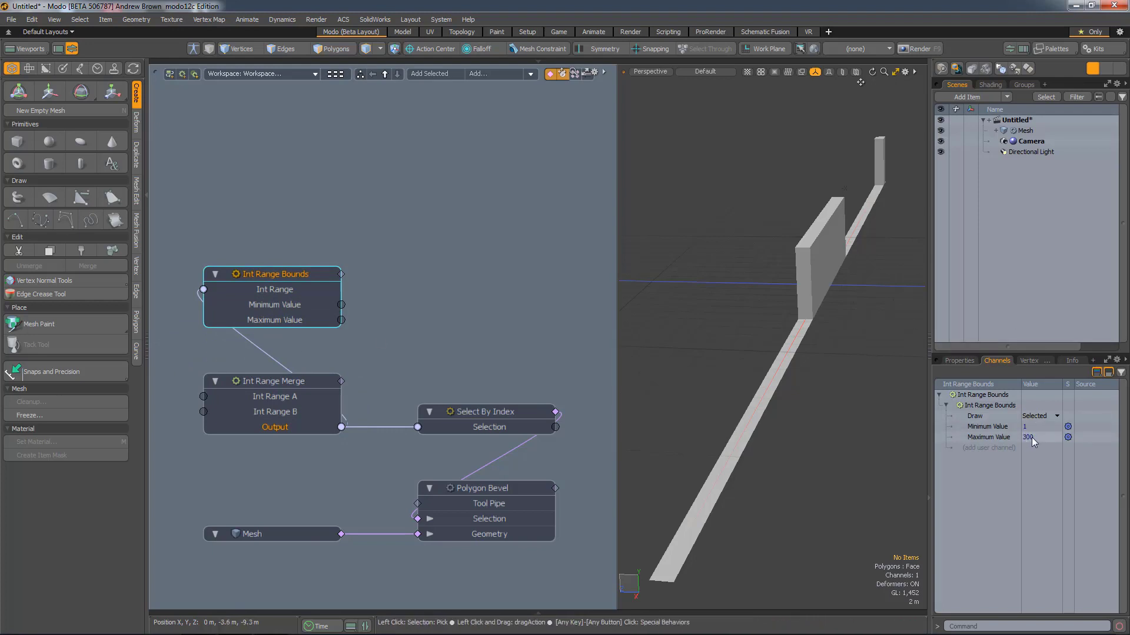
- Compare Int Range Merge's ranges with the Bounds result of minimum 1, maximum 300
left_click(268, 381)
left_click(960, 360)
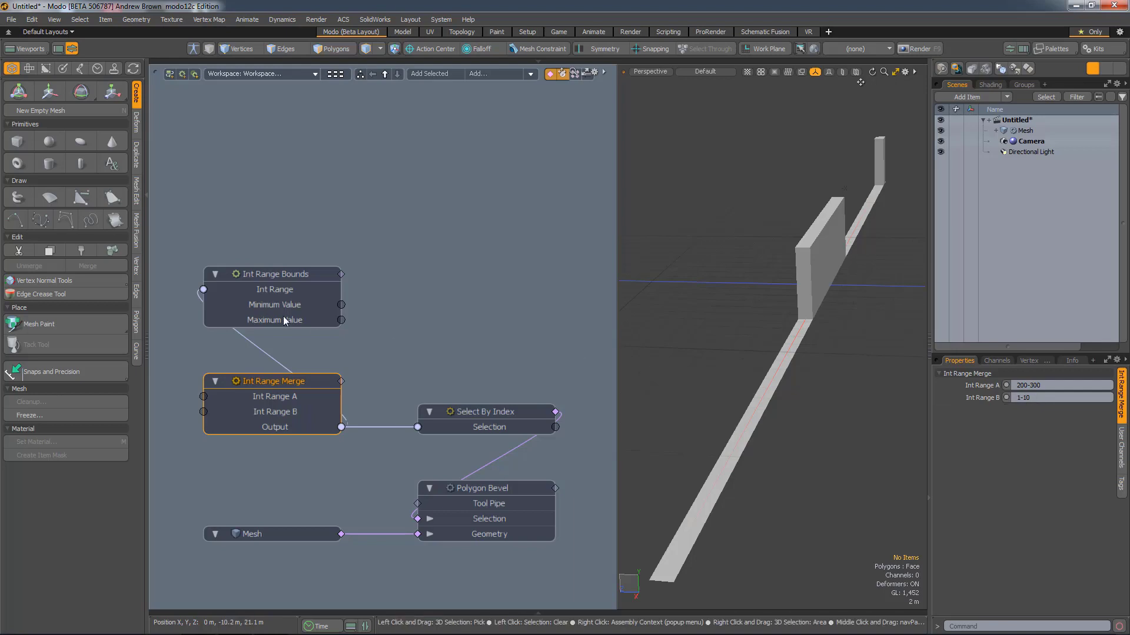
left_click(281, 277)
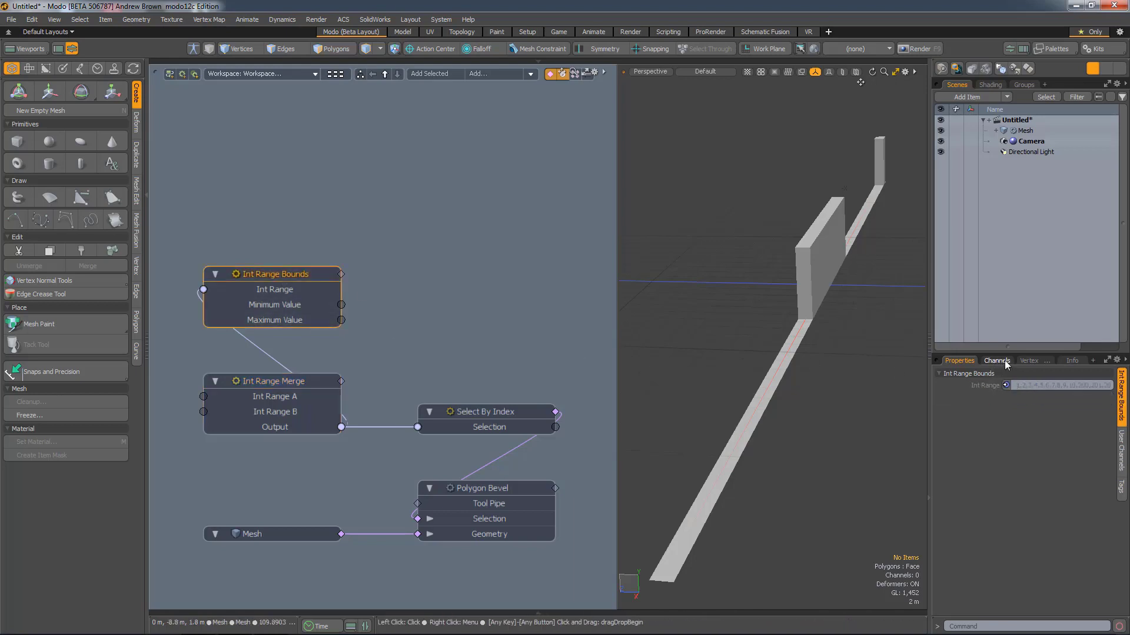
left_click(997, 360)
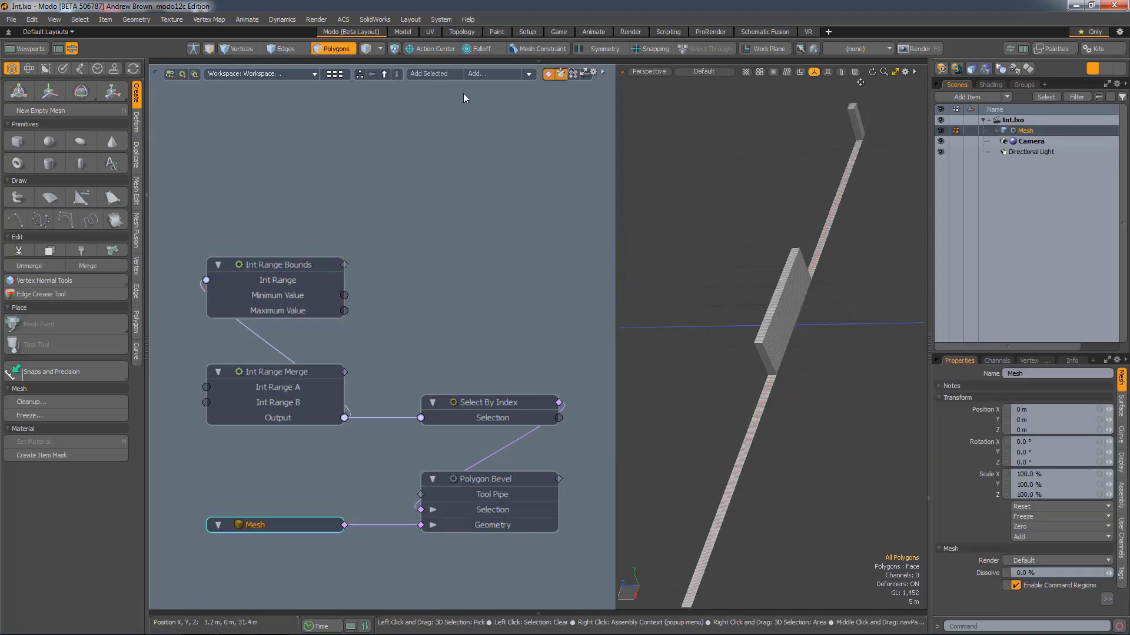
- Place an Int Range Clamp node in open space above Select By Index, leaving Int Range Bounds unmoved
left_click(494, 77)
scroll(620, 218, "up", 10)
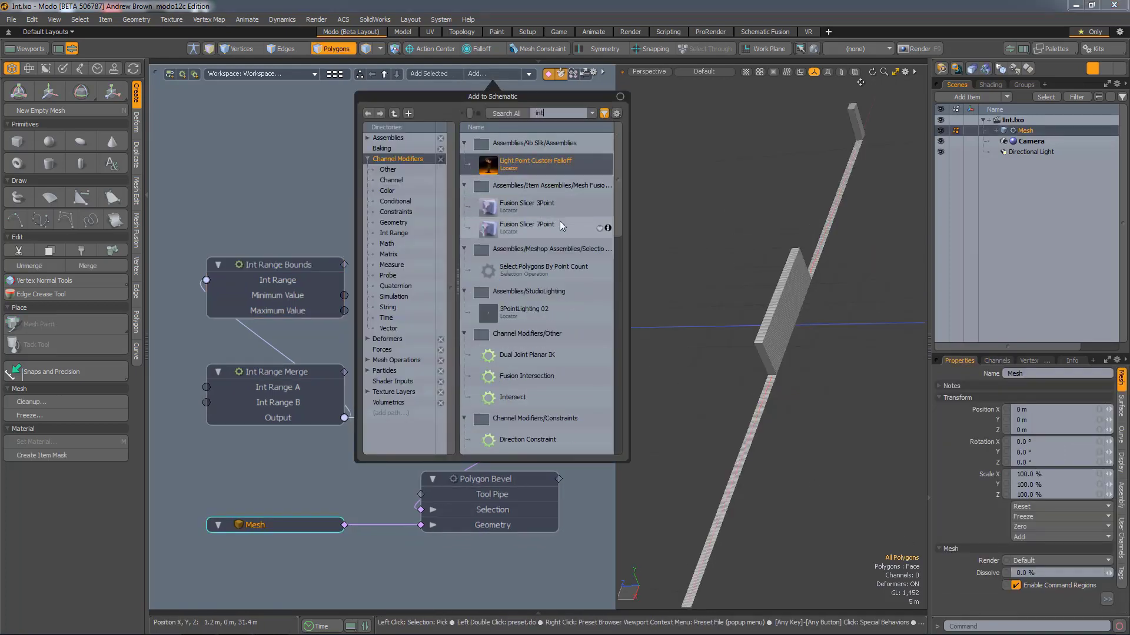
scroll(619, 218, "down", 10)
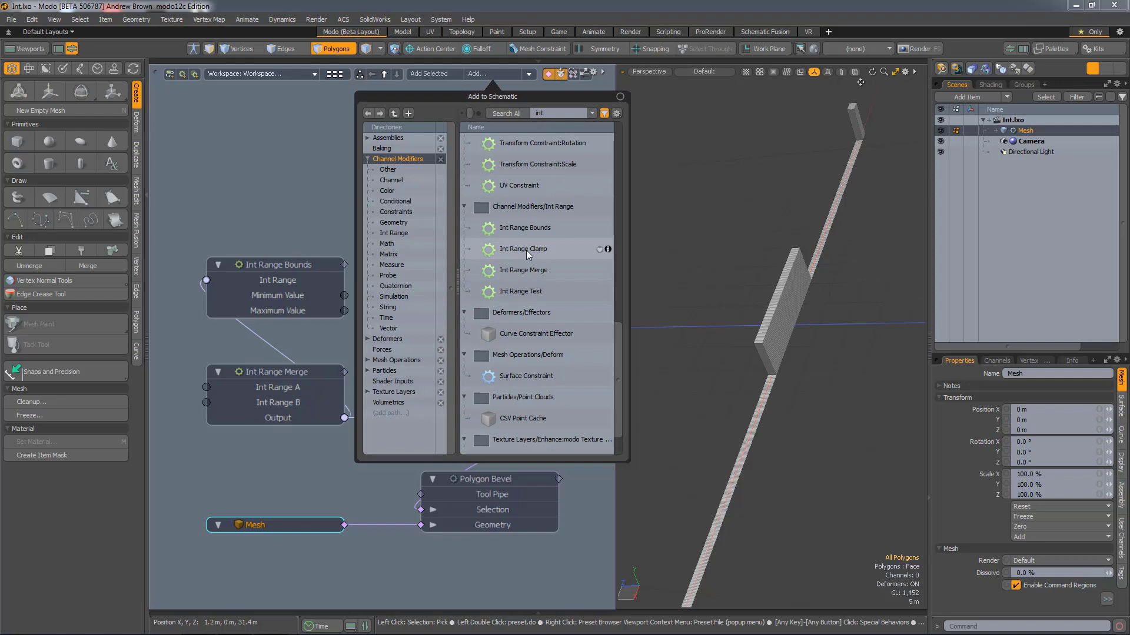
double_click(513, 249)
left_click_drag(484, 381, 495, 257)
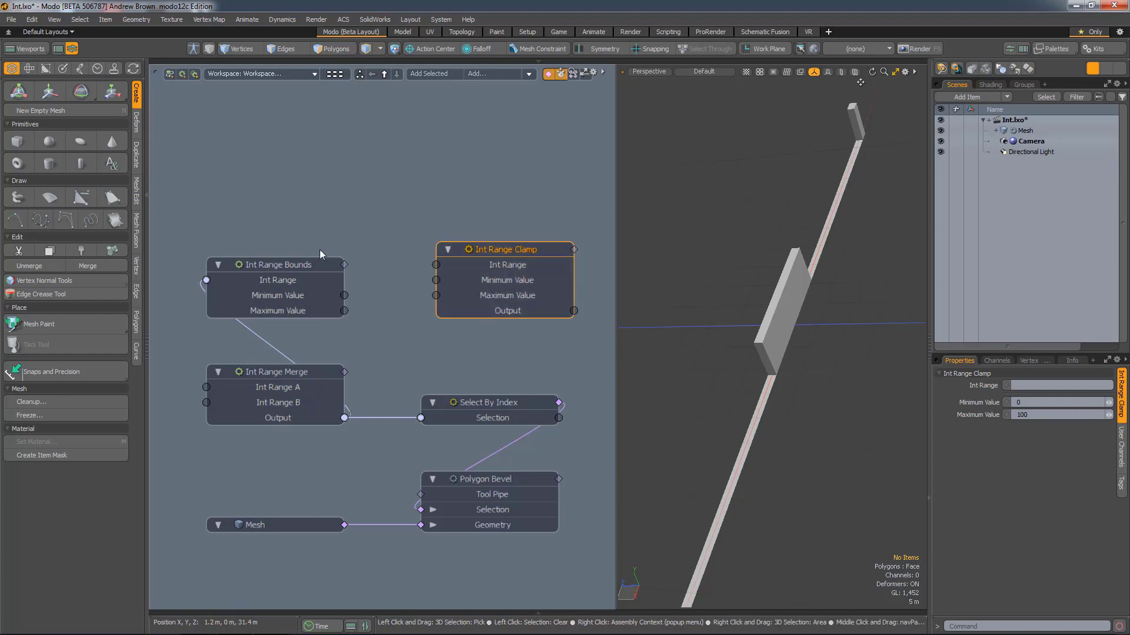
left_click_drag(302, 278, 286, 263)
key("ctrl+z")
key("ctrl+z")
key("ctrl+z")
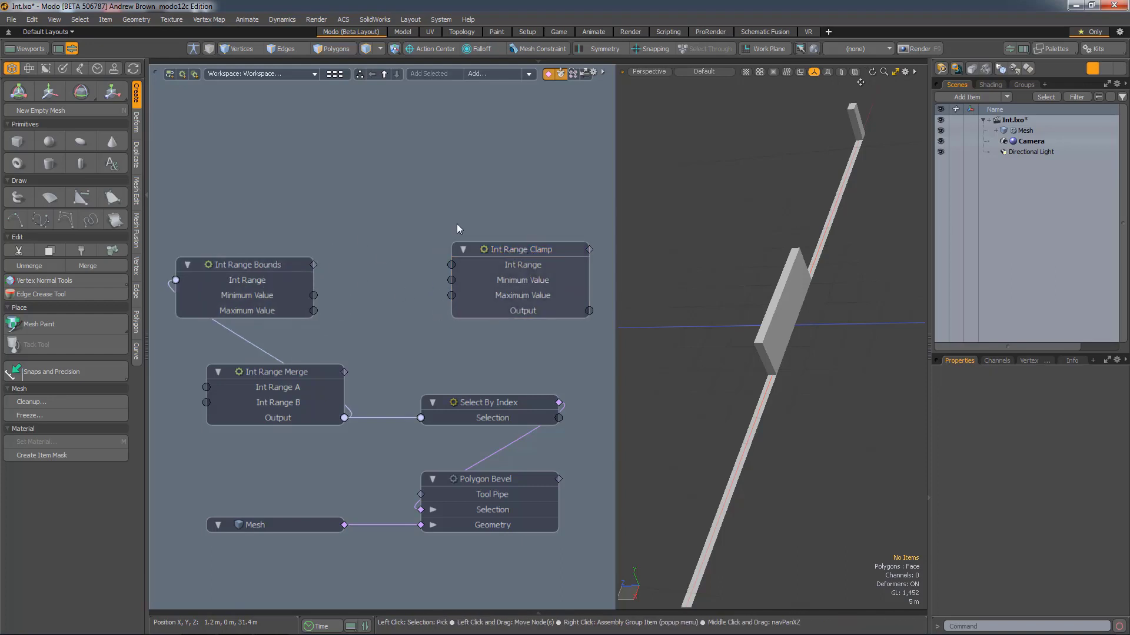
- Add two stacked Basic Math Add nodes to the left of Int Range Clamp
left_click(483, 76)
type("ma")
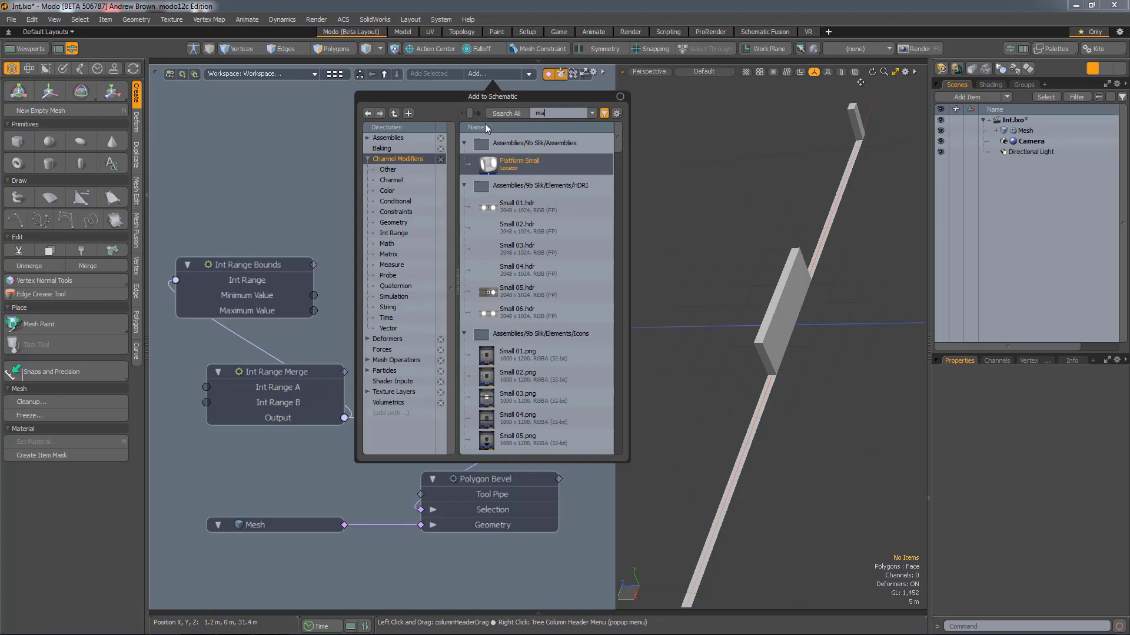
type("th")
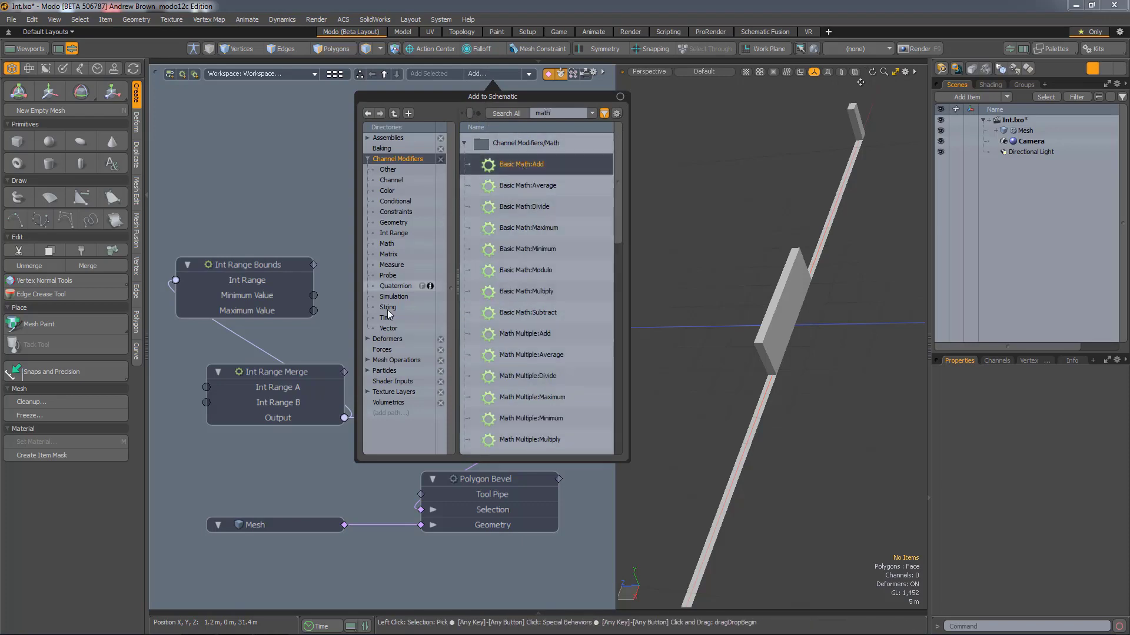
double_click(506, 167)
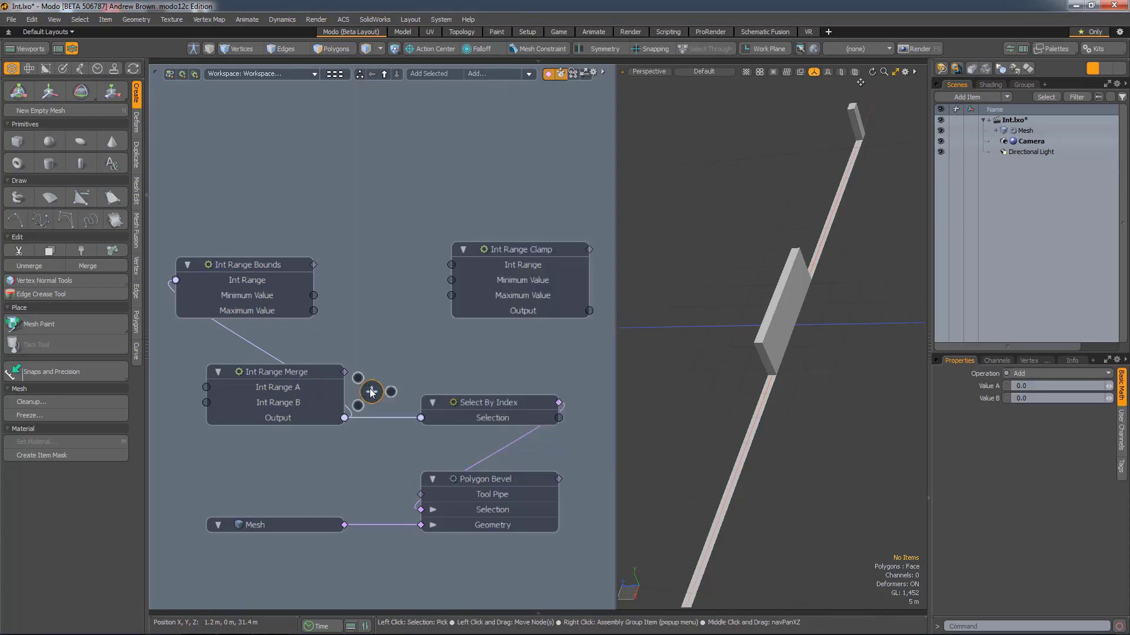
key("ctrl+d")
left_click_drag(371, 298, 387, 254)
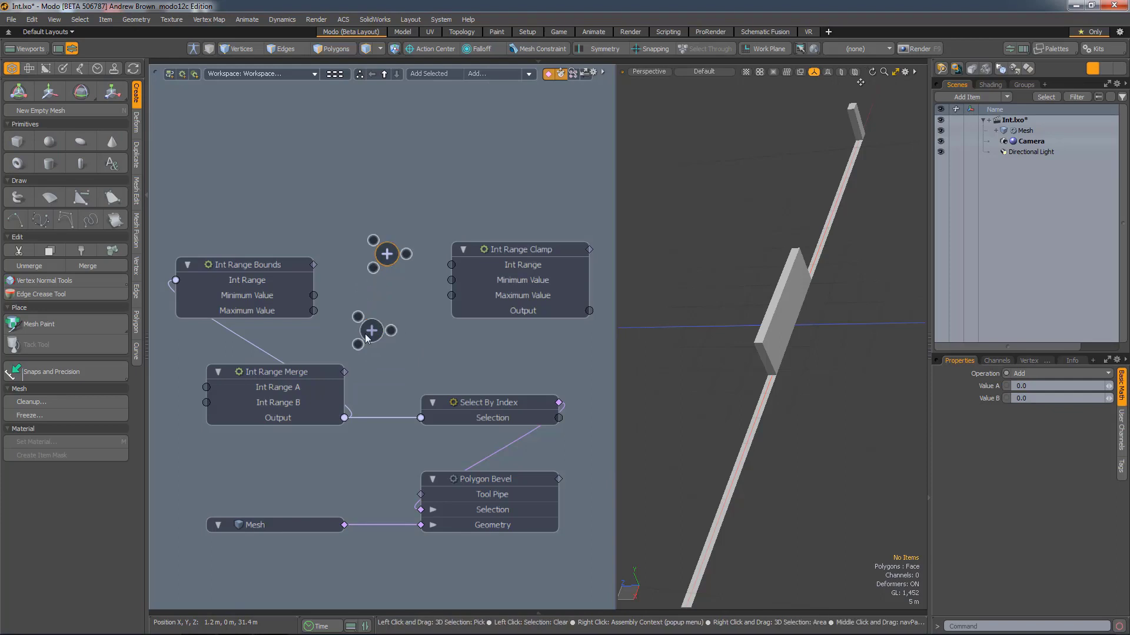
left_click_drag(371, 331, 387, 315)
left_click(386, 337)
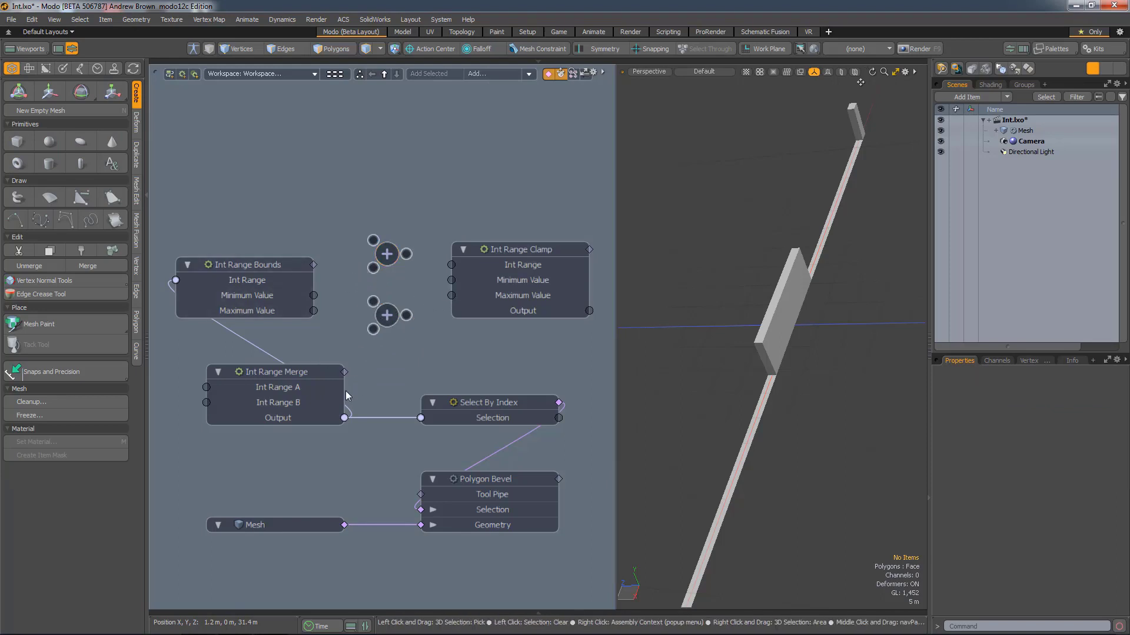
- Feed the merged range into the clamp, make the lower math node Subtract, and wire Add→Minimum, Subtract→Maximum
left_click_drag(387, 402, 451, 265)
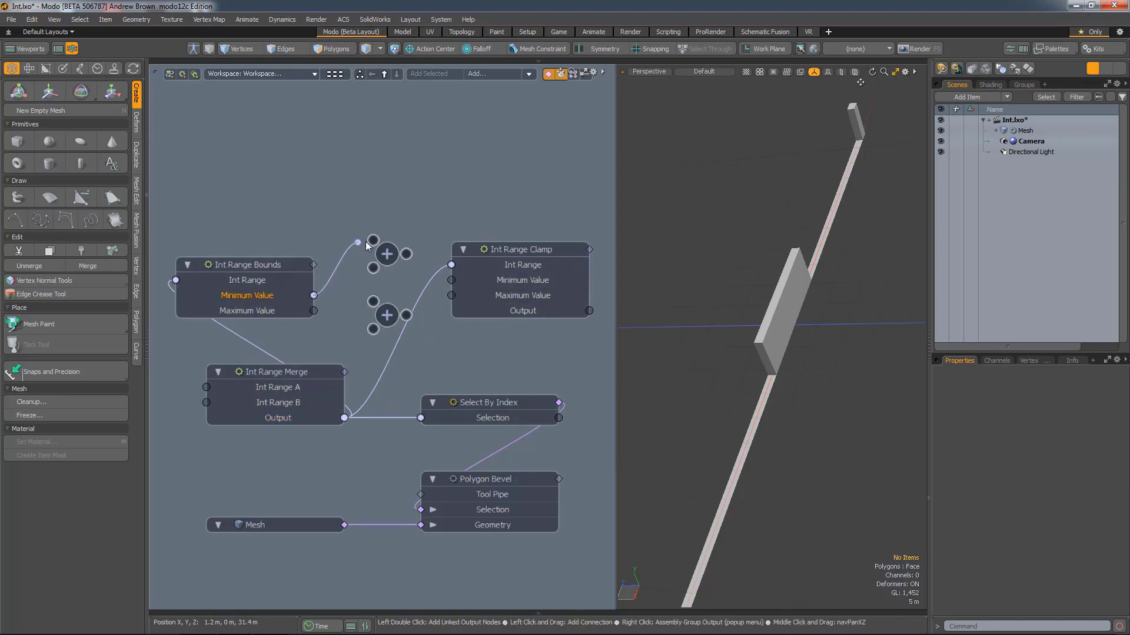
left_click_drag(366, 242, 373, 240)
left_click_drag(314, 311, 373, 301)
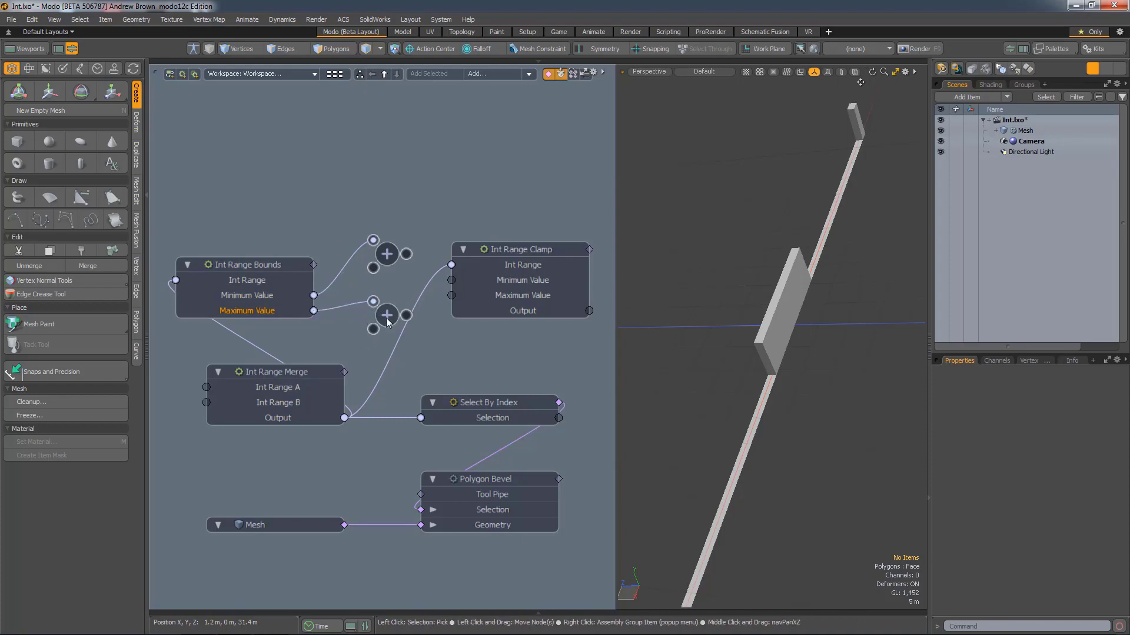
left_click(386, 315)
left_click(1036, 373)
left_click(1027, 386)
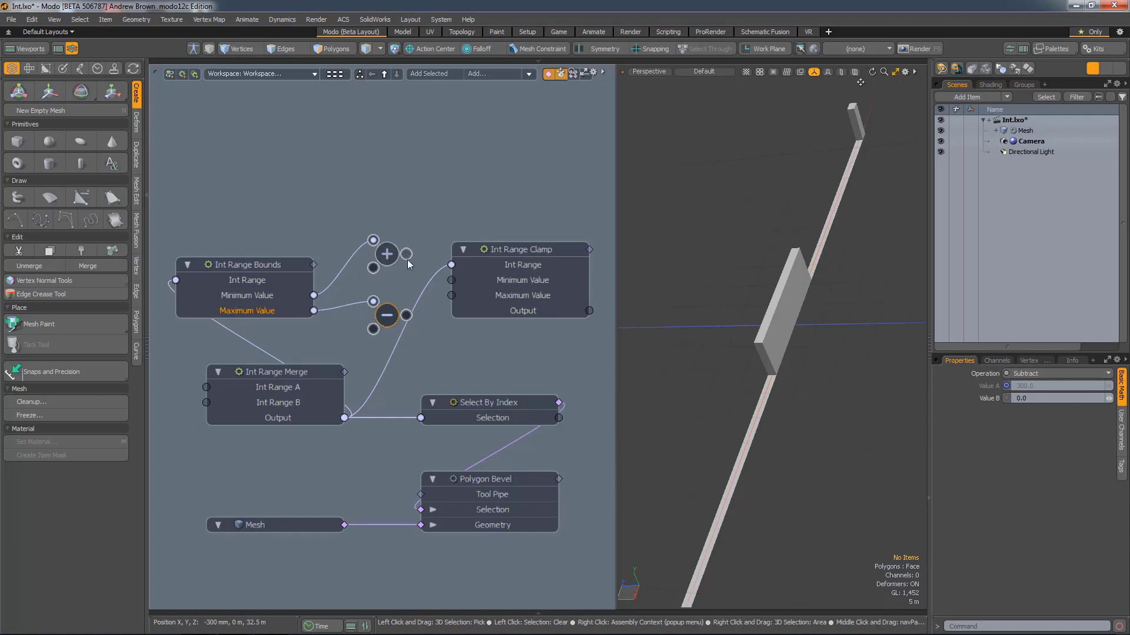
left_click_drag(406, 254, 452, 281)
left_click_drag(406, 315, 452, 296)
middle_click_drag(412, 358, 398, 374)
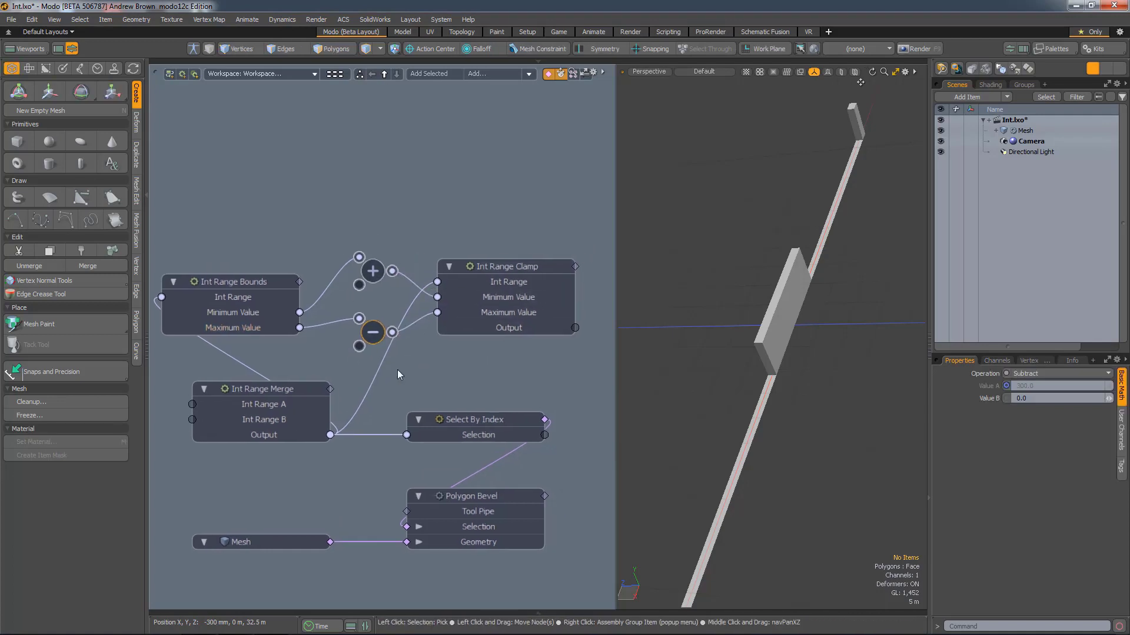
- Set the Add node's Value B to 5 and confirm the clamp reads minimum 6, maximum 295
left_click(373, 271)
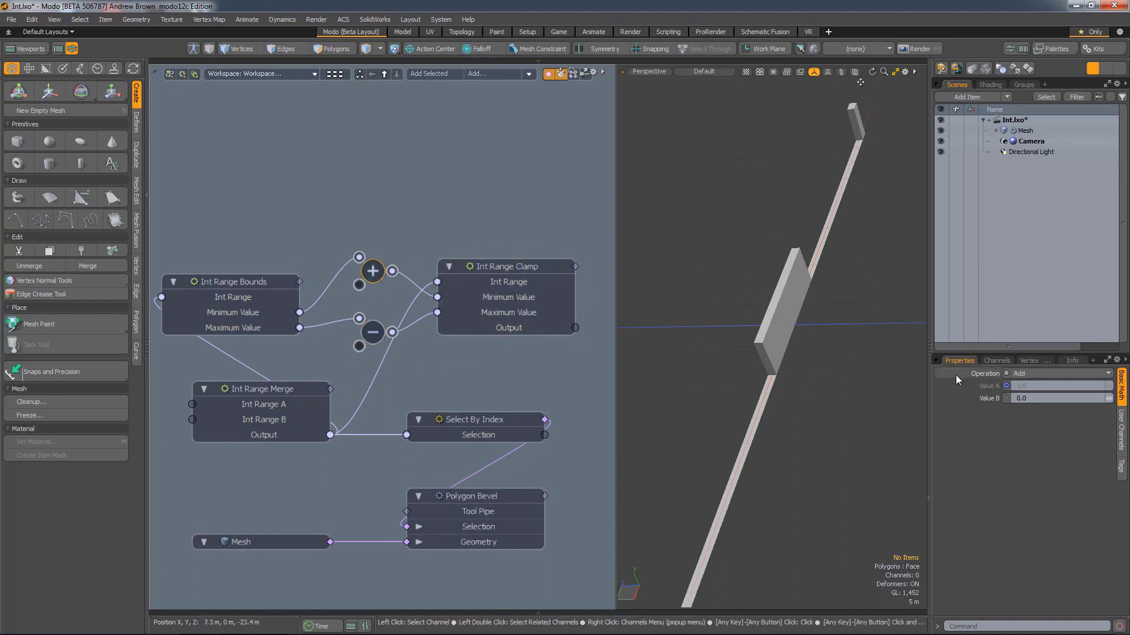
double_click(1021, 398)
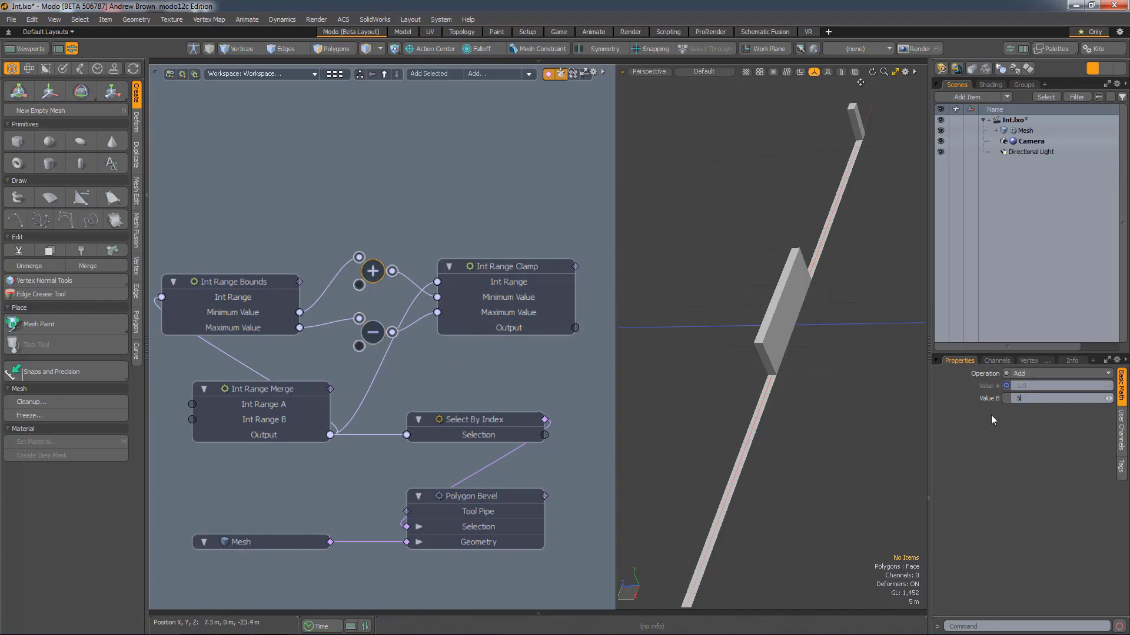
left_click(384, 347)
left_click(373, 340)
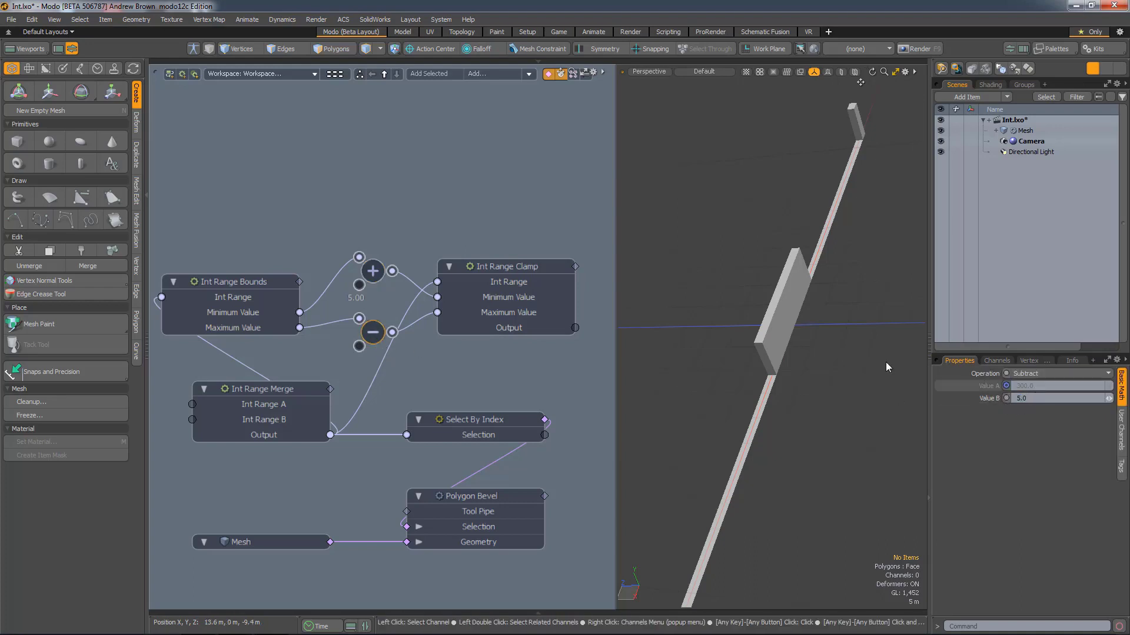
left_click(507, 271)
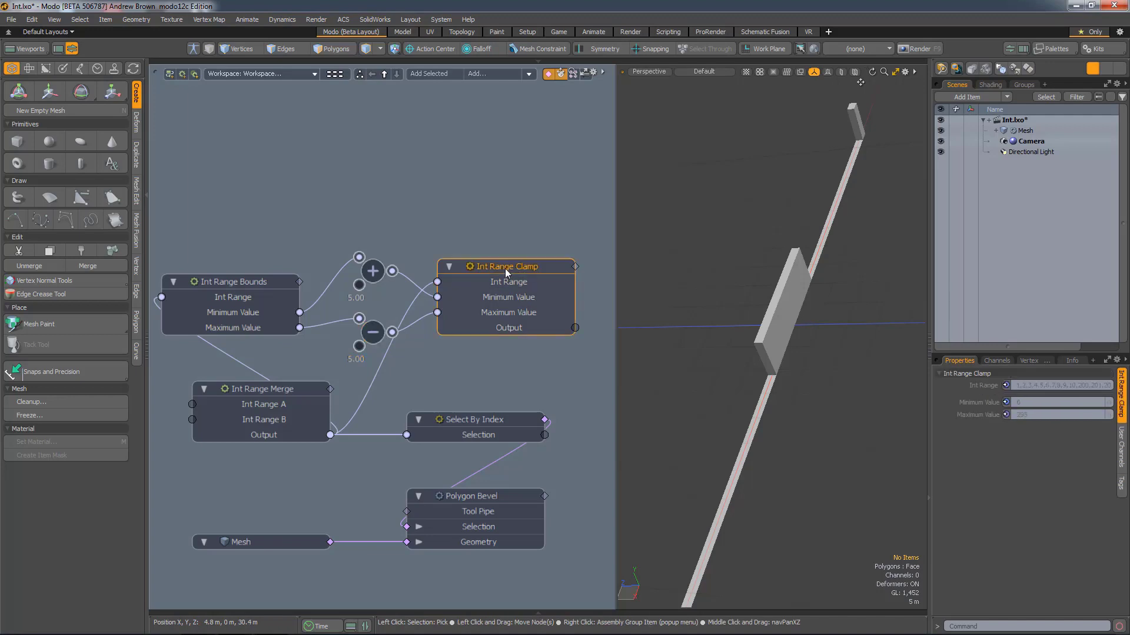
left_click(1002, 366)
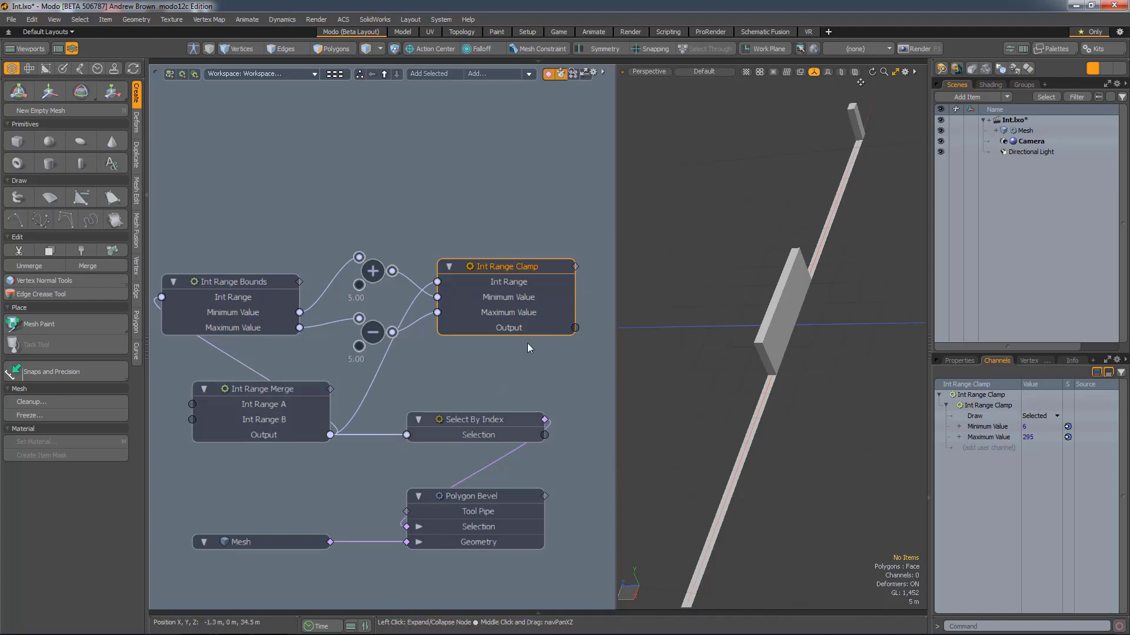
- Wire the clamp's Output into Select By Index and set the Subtract node's Value B to 50
left_click_drag(575, 328, 407, 435)
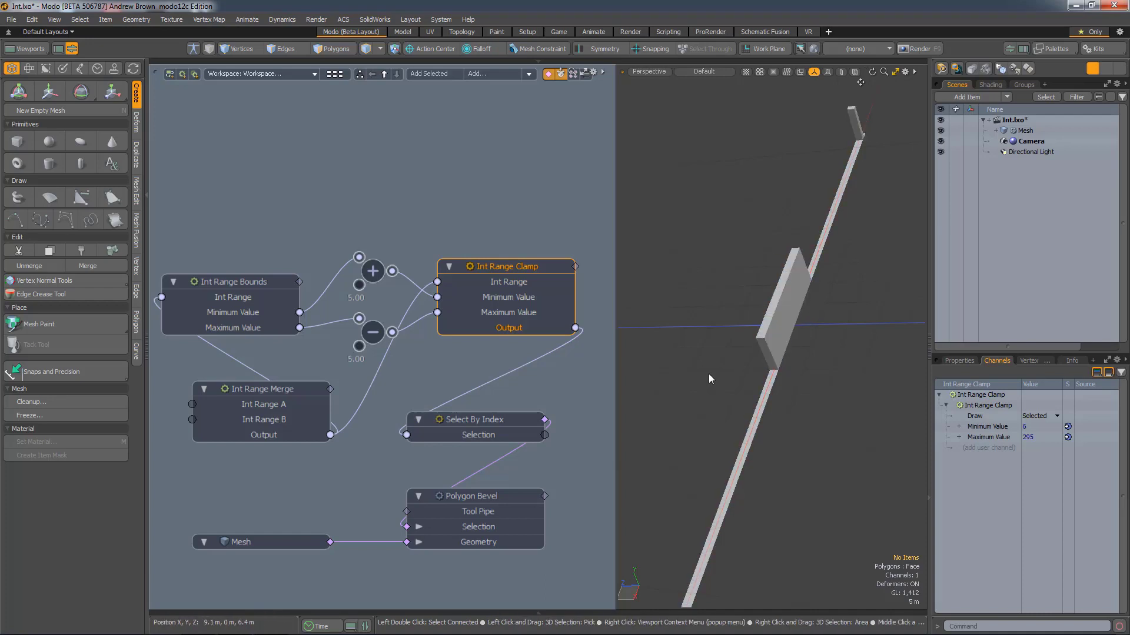
left_click(373, 332)
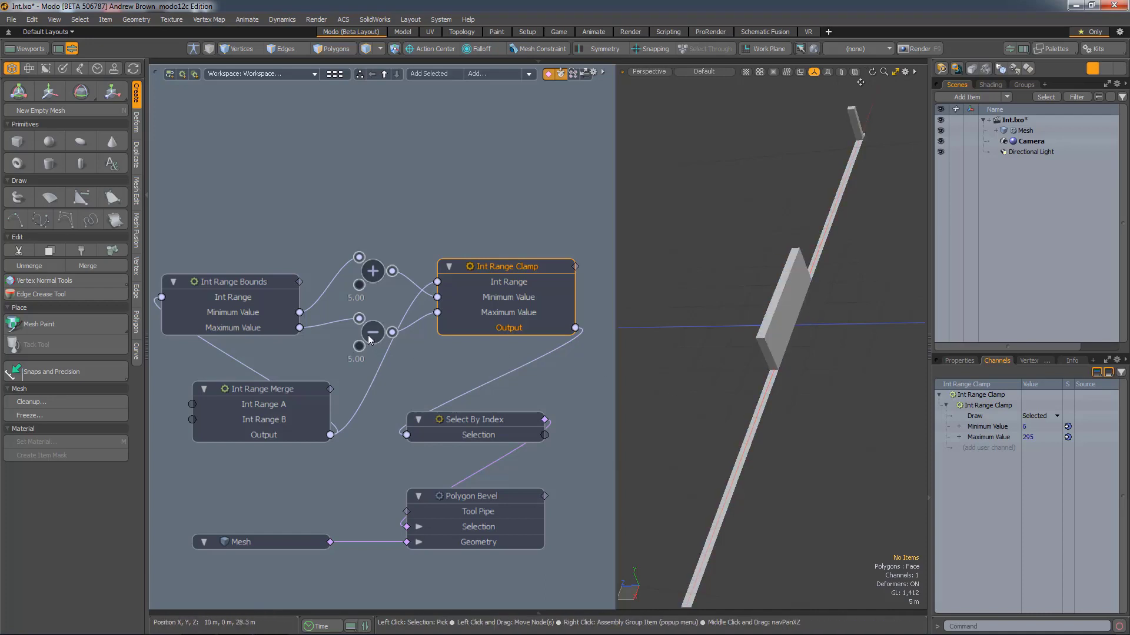
left_click(959, 361)
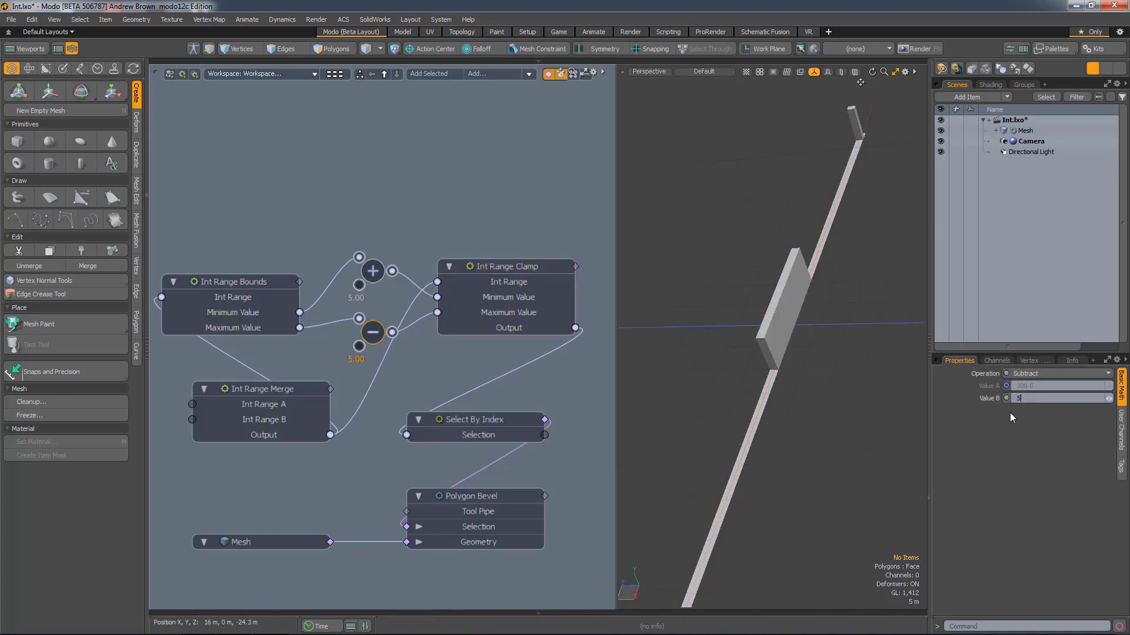
key("Return")
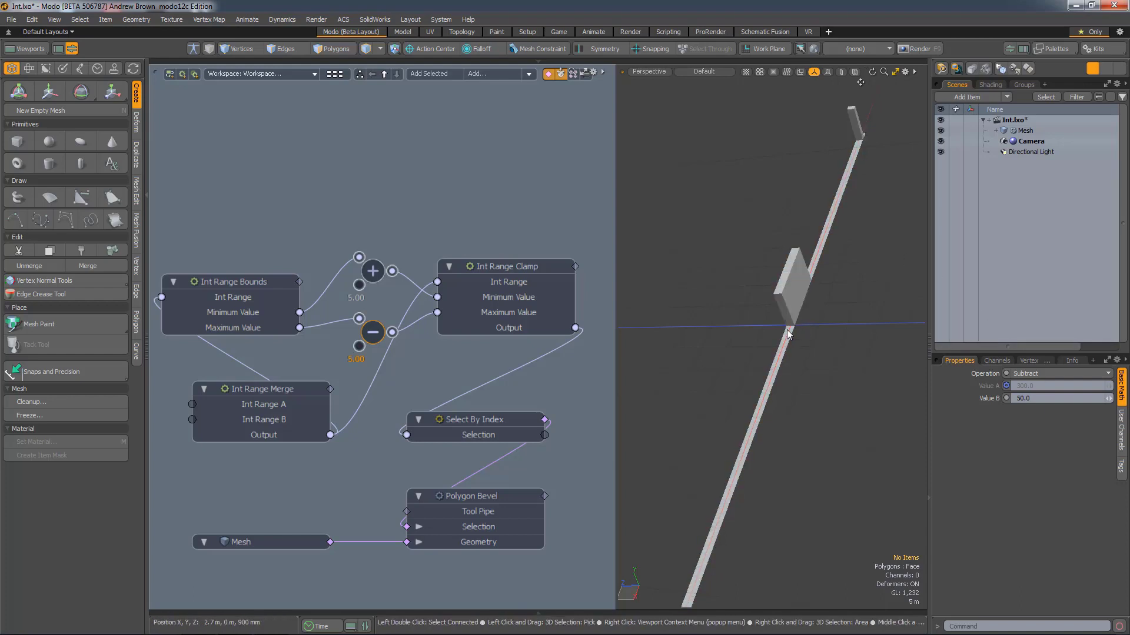
scroll(730, 449, "up", 3)
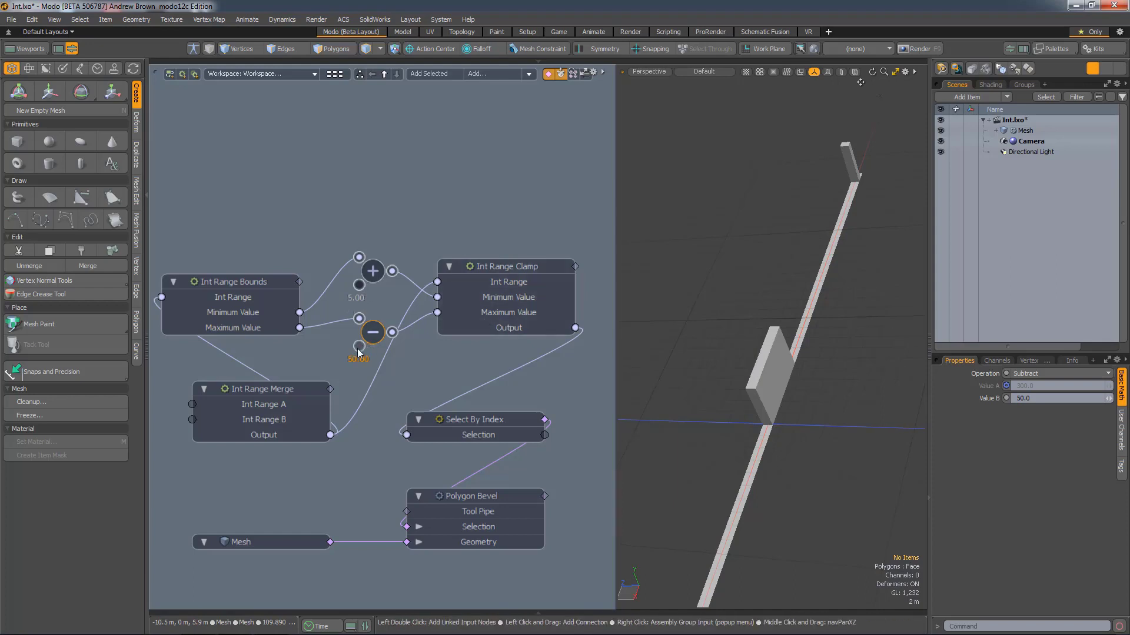
- Place an Int Range Test node above the graph, fed by Int Range Merge's Output into its Int Range
left_click(538, 378)
scroll(490, 486, "down", 1)
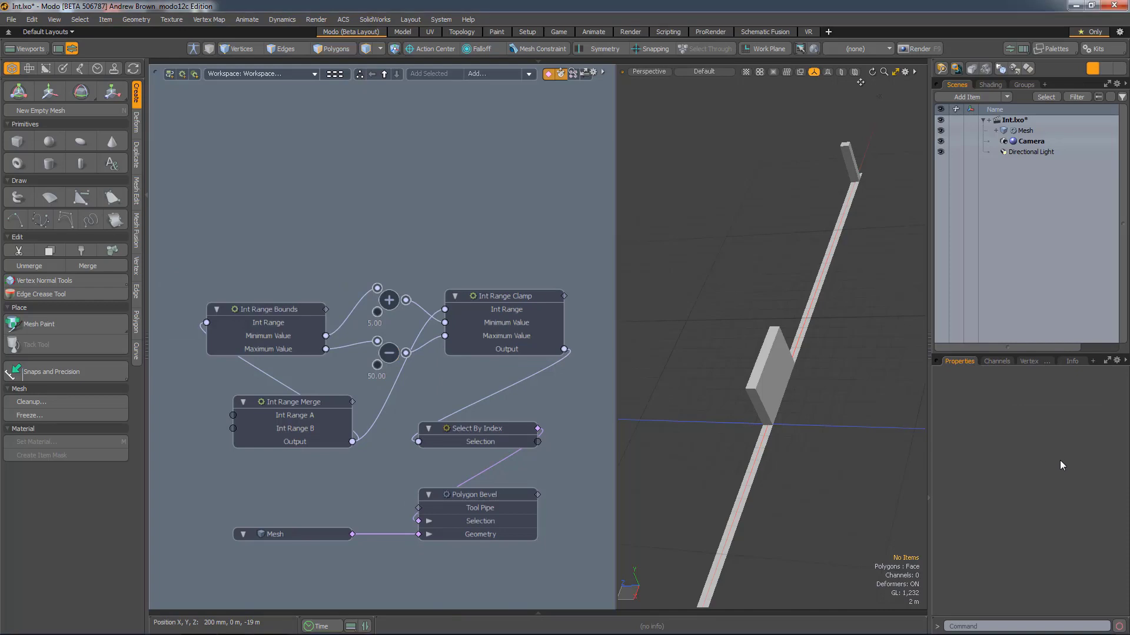
left_click(487, 74)
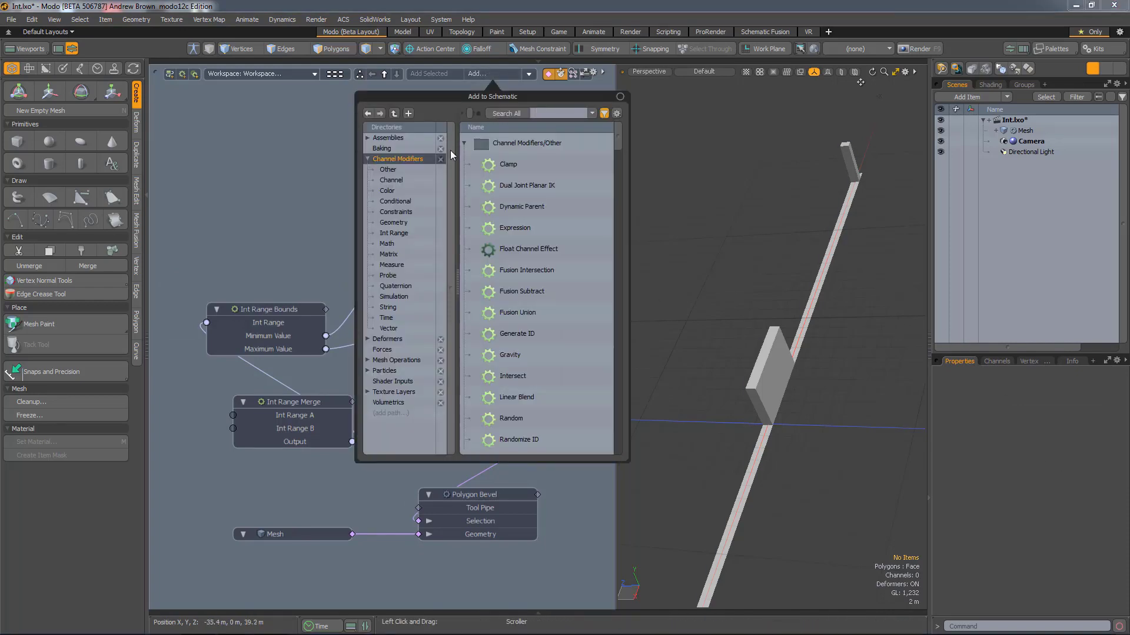
type("int")
left_click_drag(618, 194, 645, 316)
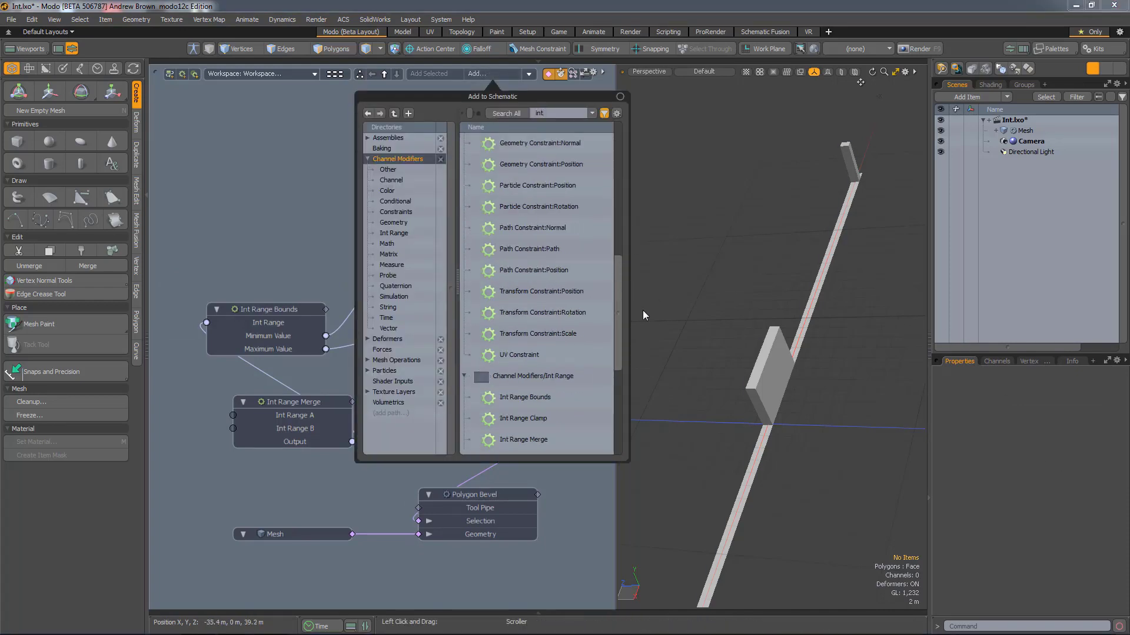
scroll(530, 347, "down", 3)
left_click_drag(523, 353, 393, 175)
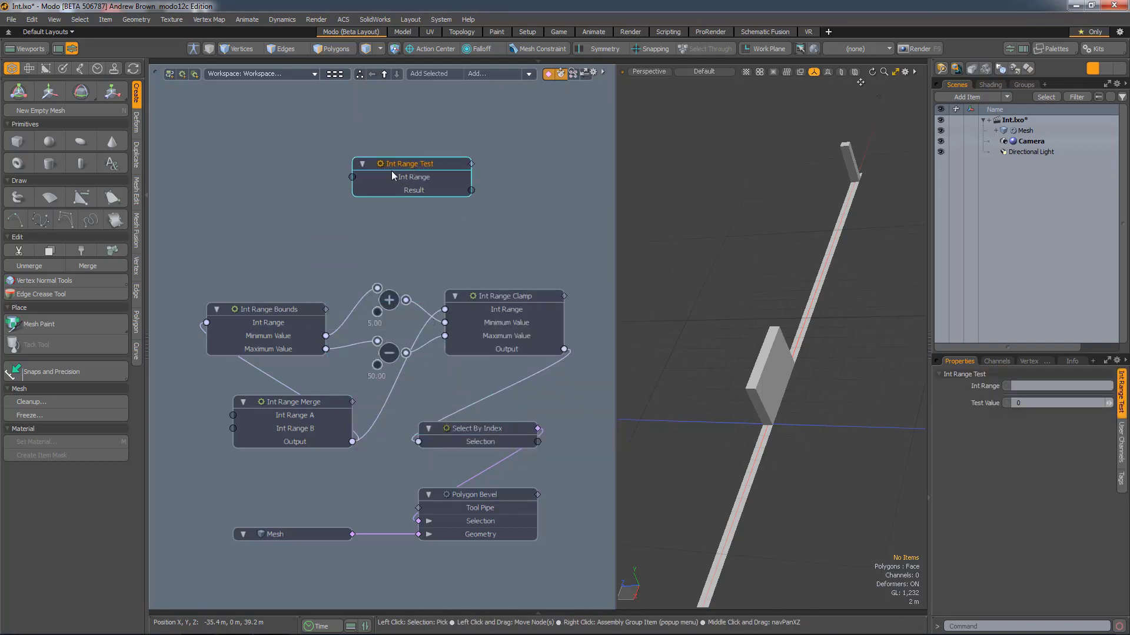
left_click_drag(352, 442, 352, 177)
mouse_move(419, 181)
left_mouse_down()
mouse_move(433, 169)
mouse_move(432, 182)
left_mouse_up()
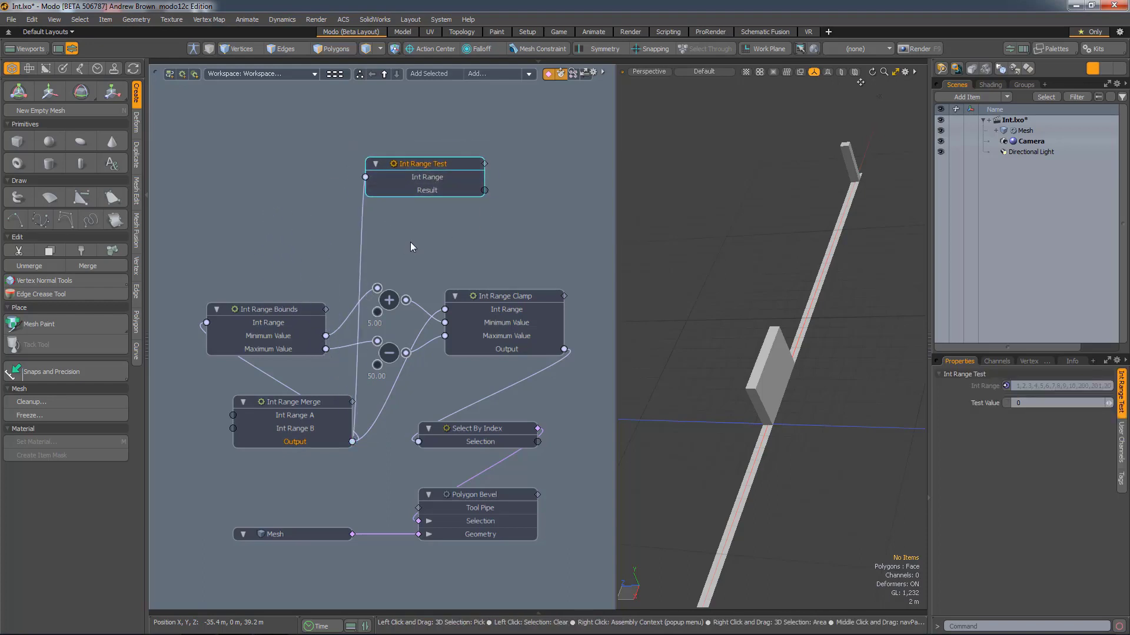
left_click_drag(401, 168, 348, 155)
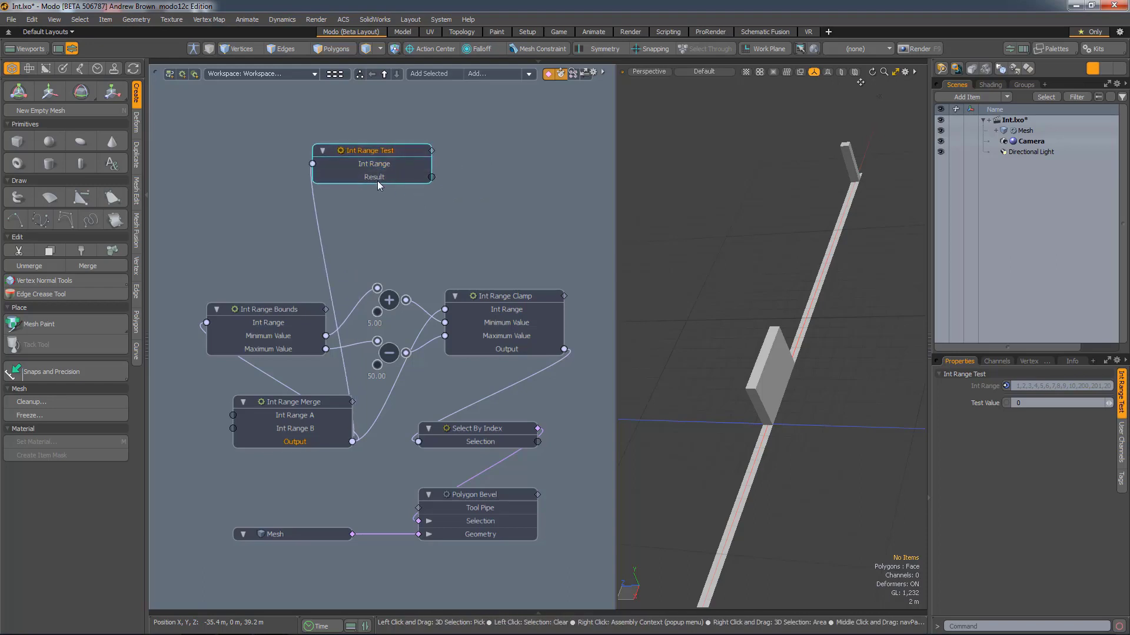
- Set Test Value to 400, see Result False, and compare against the Merge ranges 200-300 and 1-10
left_click(1053, 403)
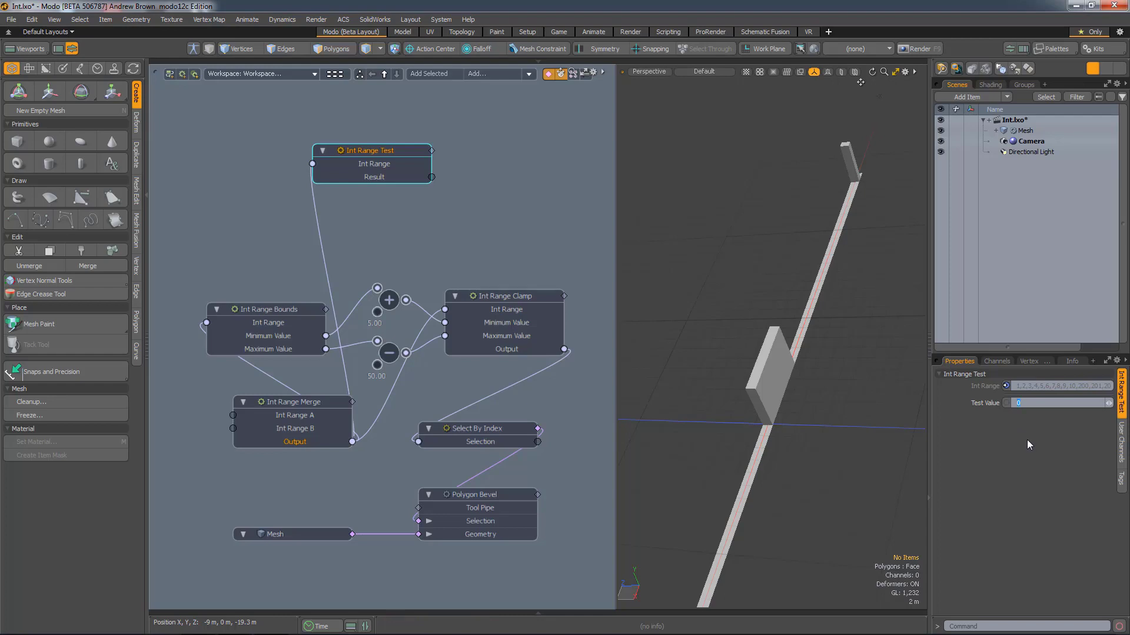
key("Return")
left_click(997, 361)
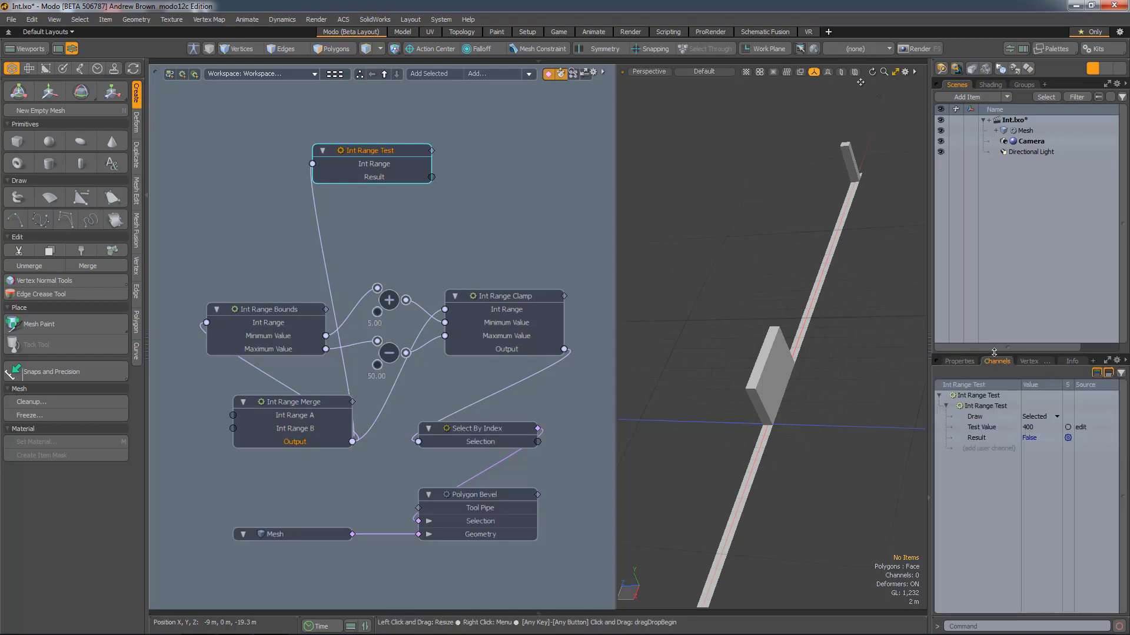
left_click(318, 409)
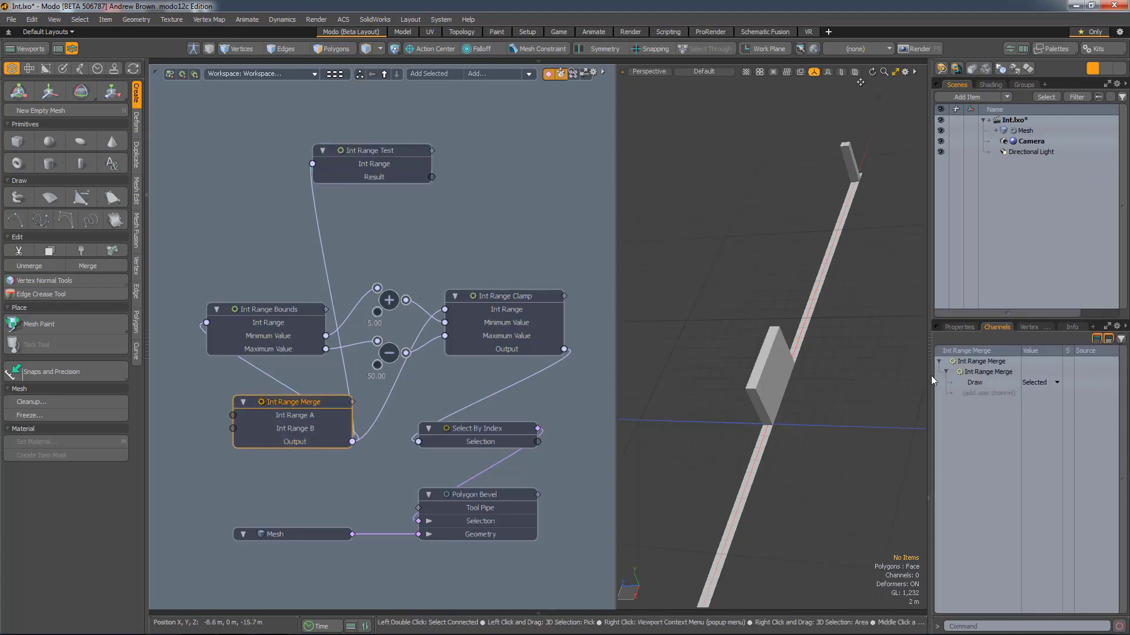
left_click(960, 327)
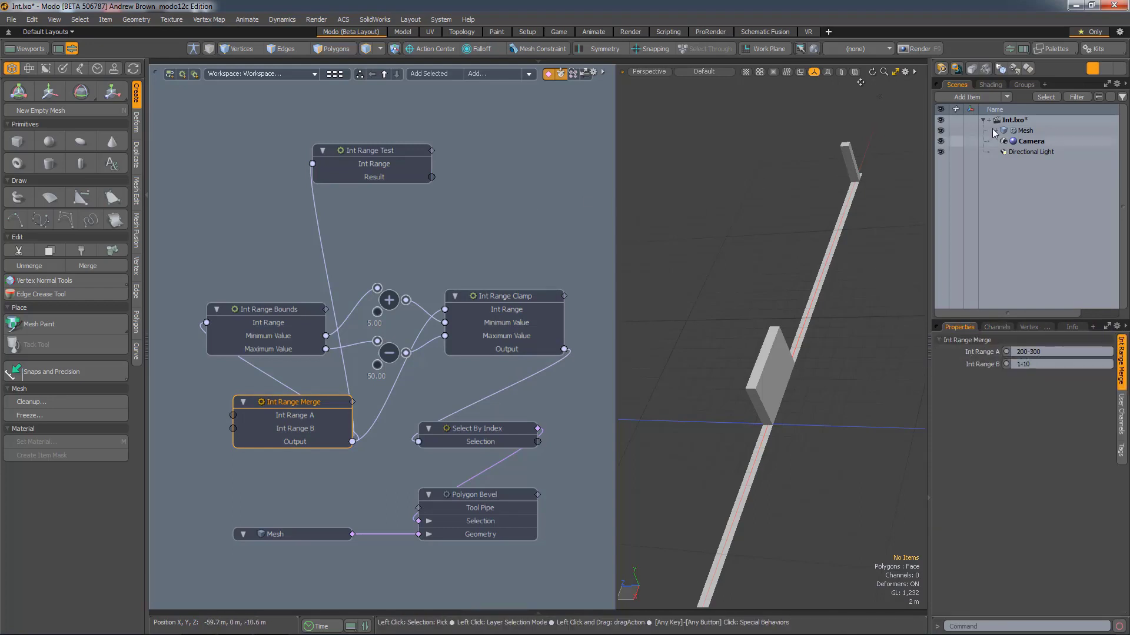
- Change the Int Range Test's Test Value to 200 and confirm the Result reads True
left_click(387, 161)
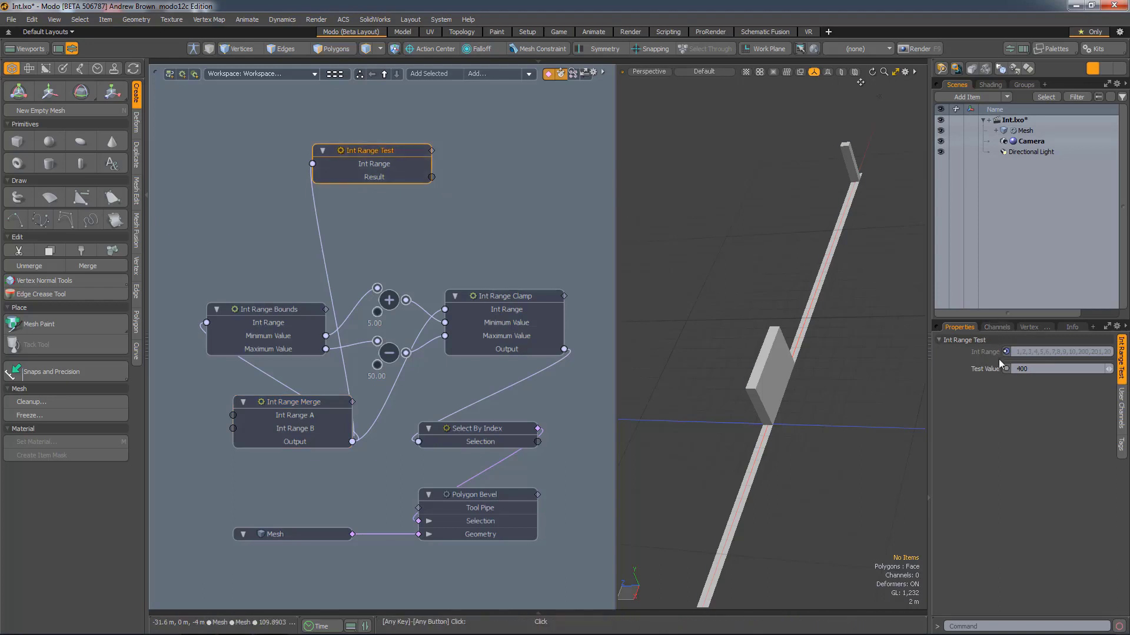
left_click(997, 327)
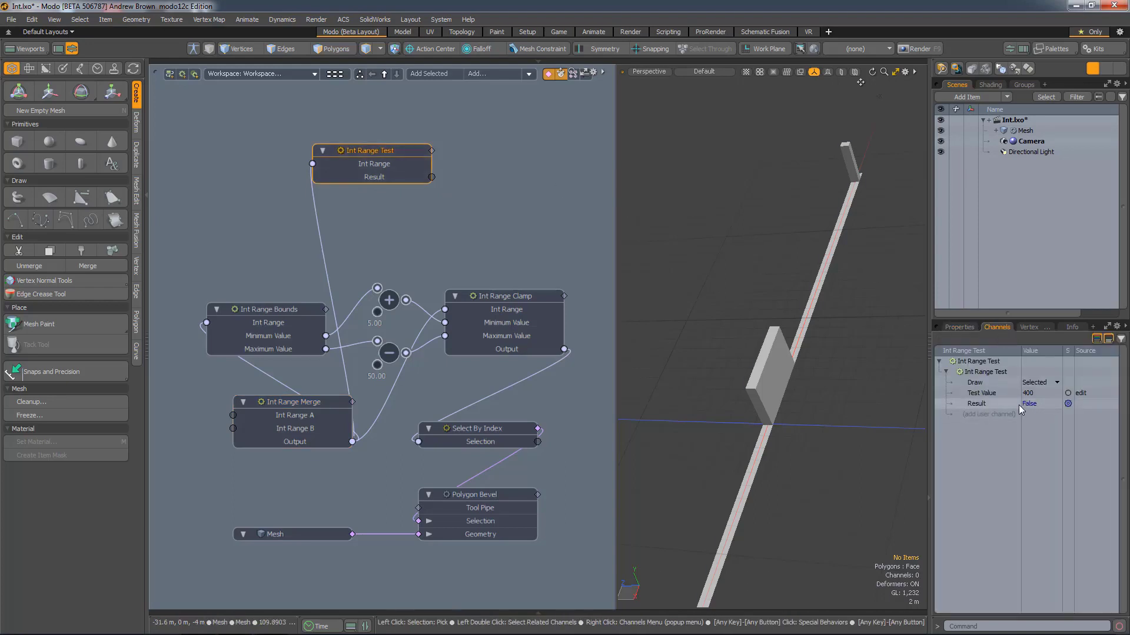
left_click(960, 330)
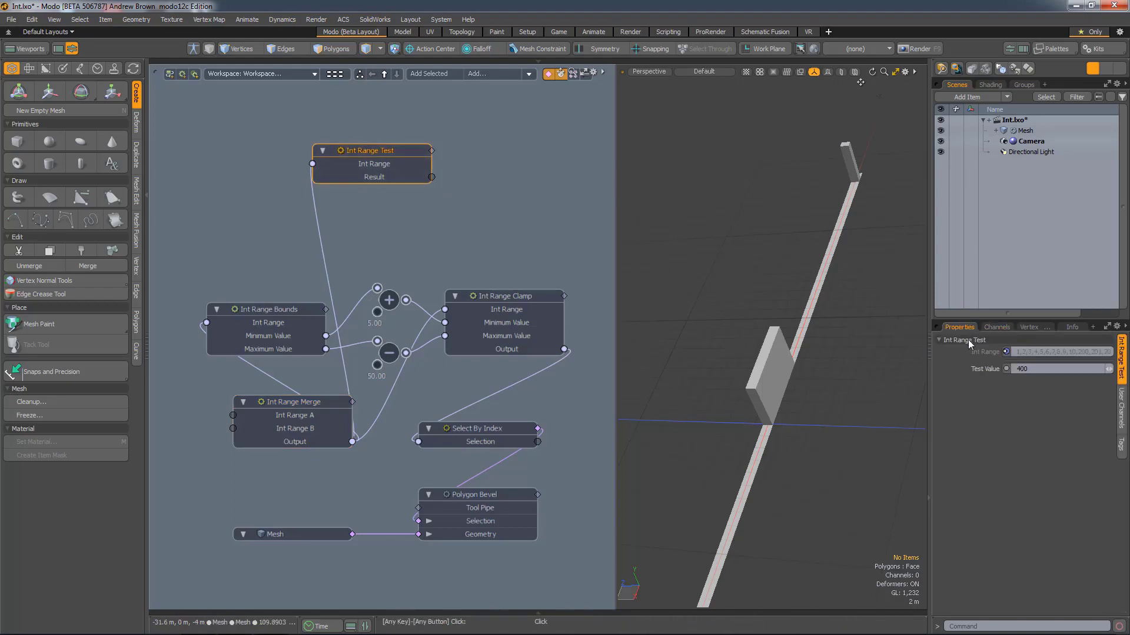
left_click(1024, 369)
type("2")
left_click(997, 328)
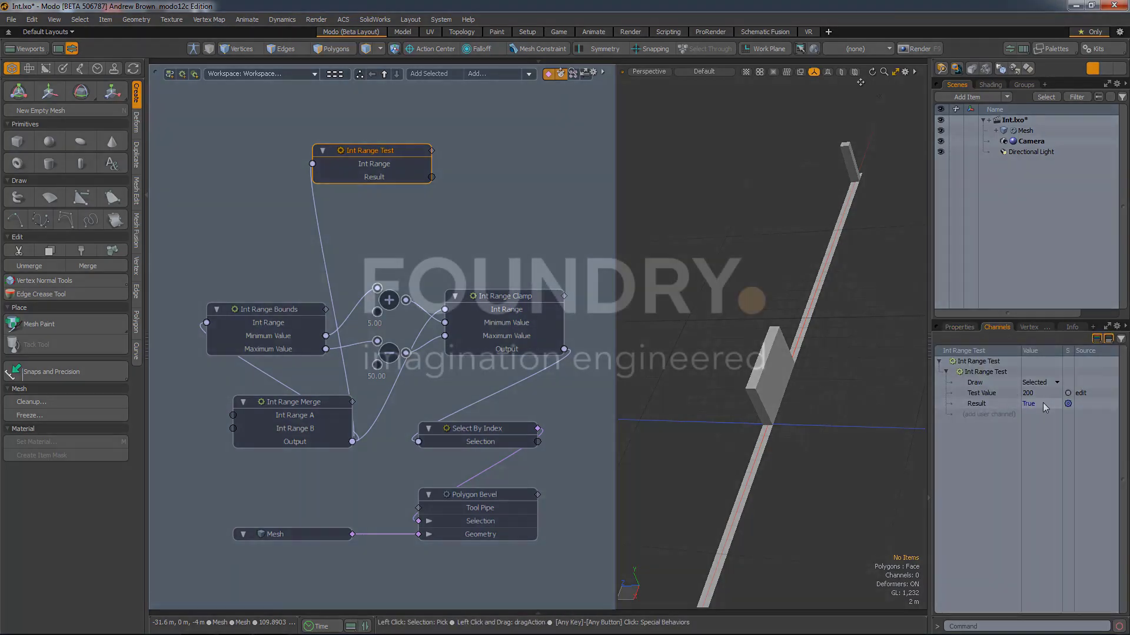